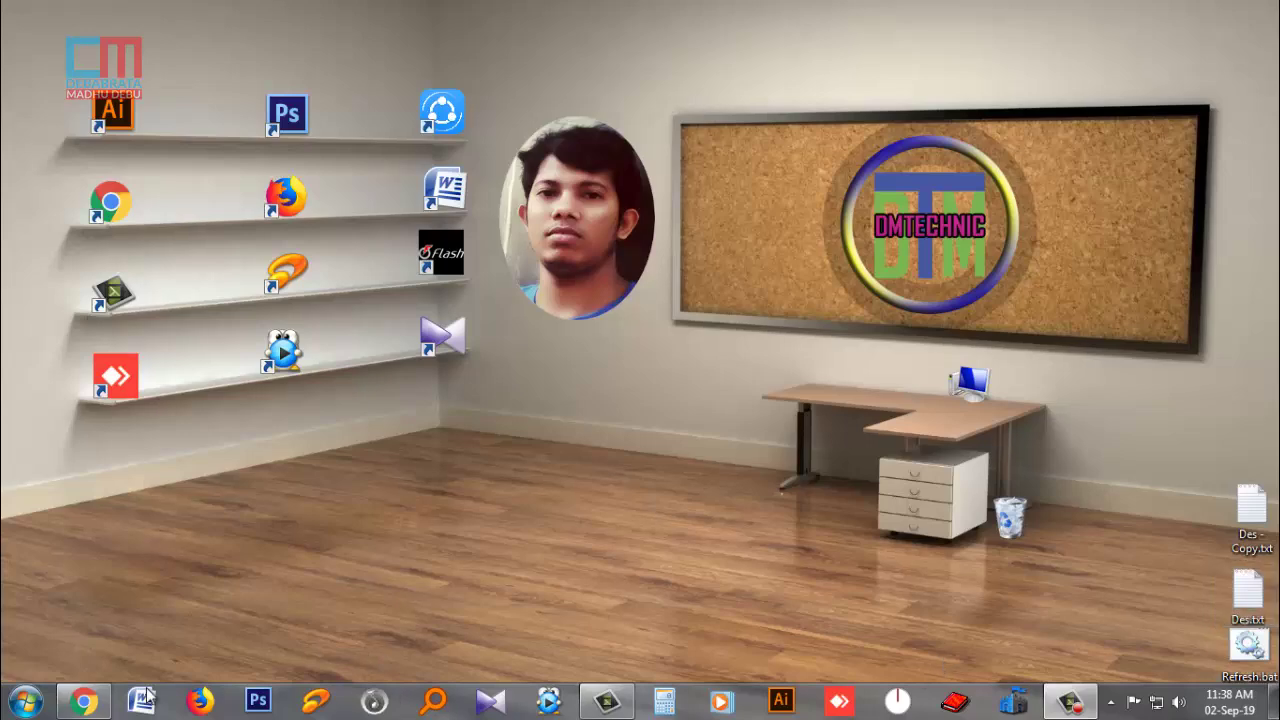
Switch to Chrome and search Google for "barisal university"
left_click(82, 703)
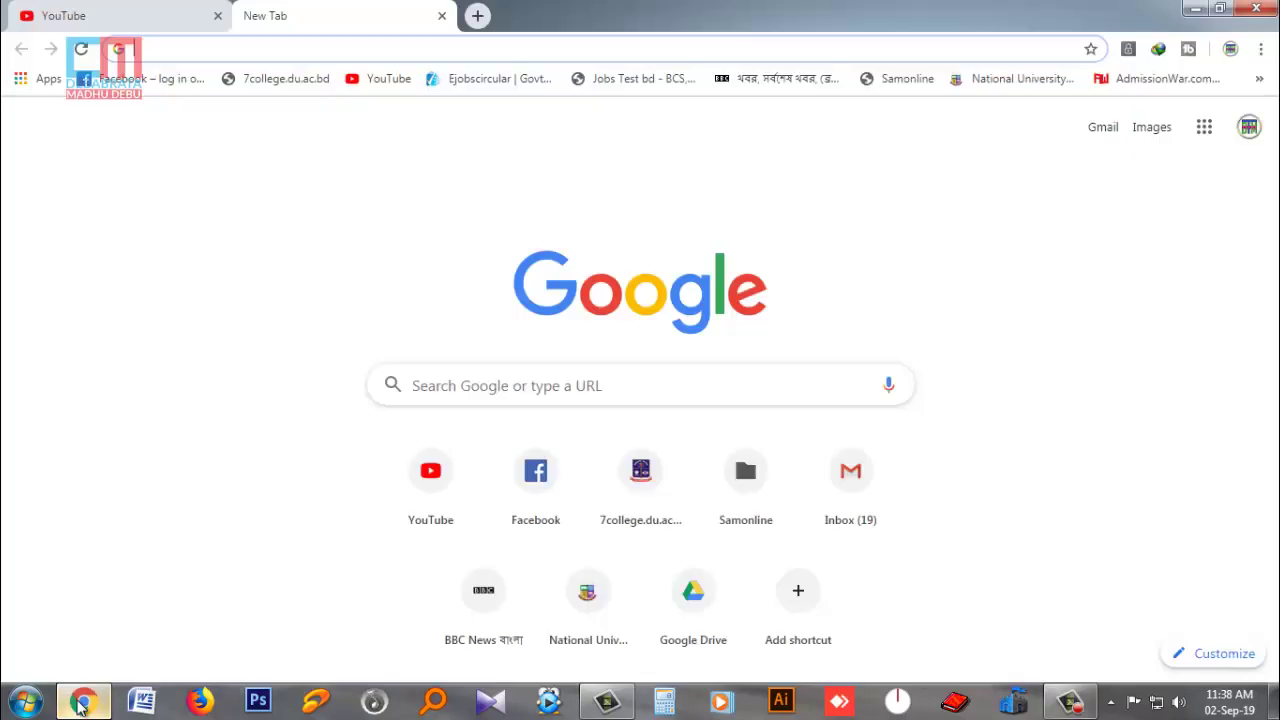
left_click(549, 395)
type("b")
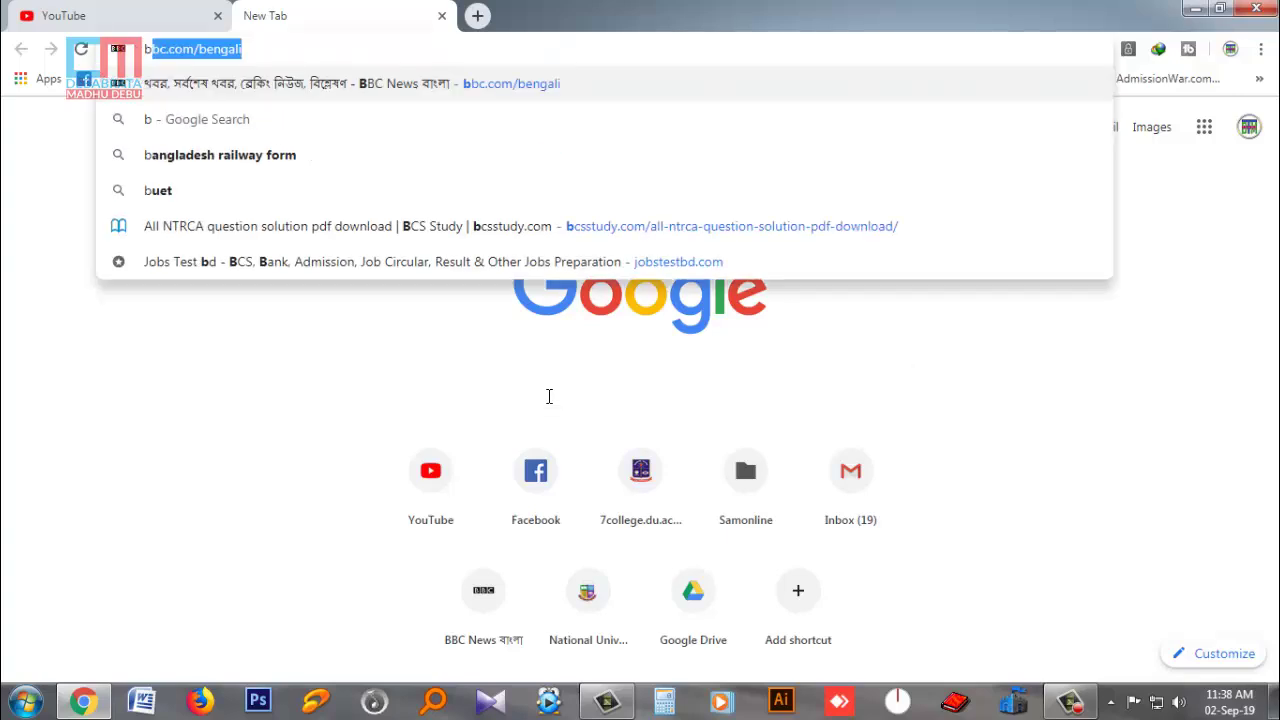
type("arish")
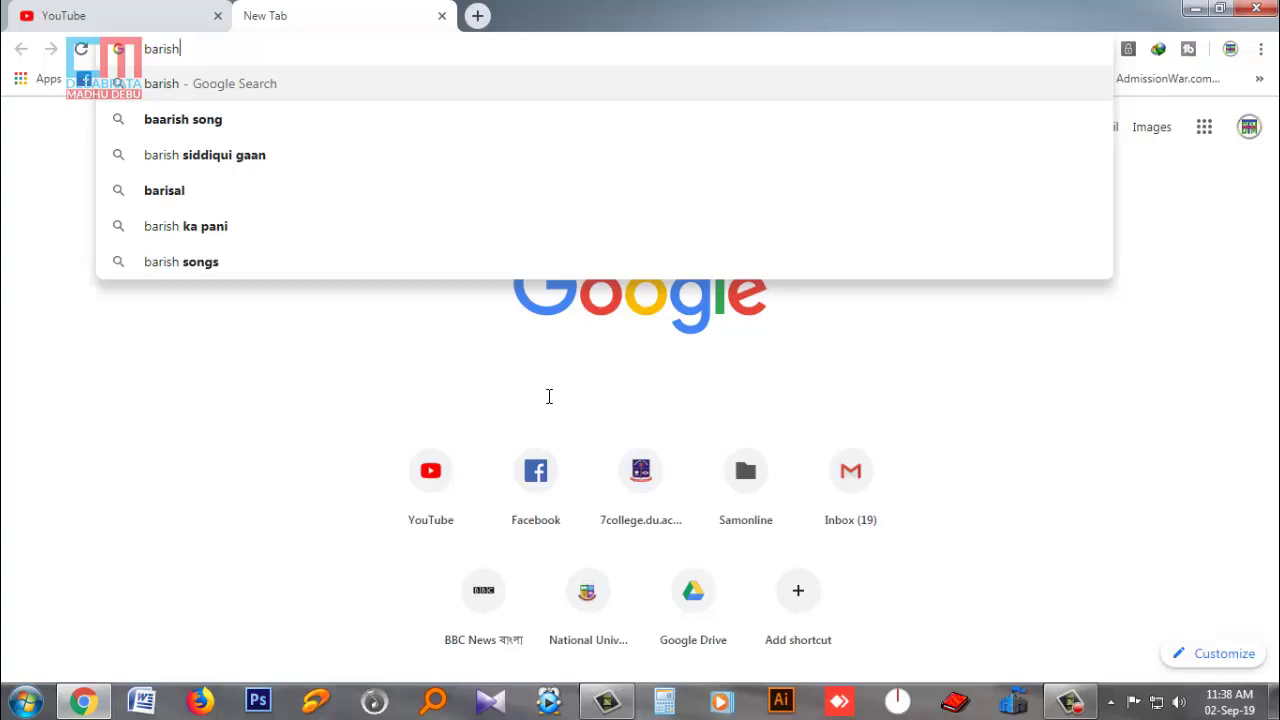
key("BackSpace")
type("a")
key("Down")
key("Down")
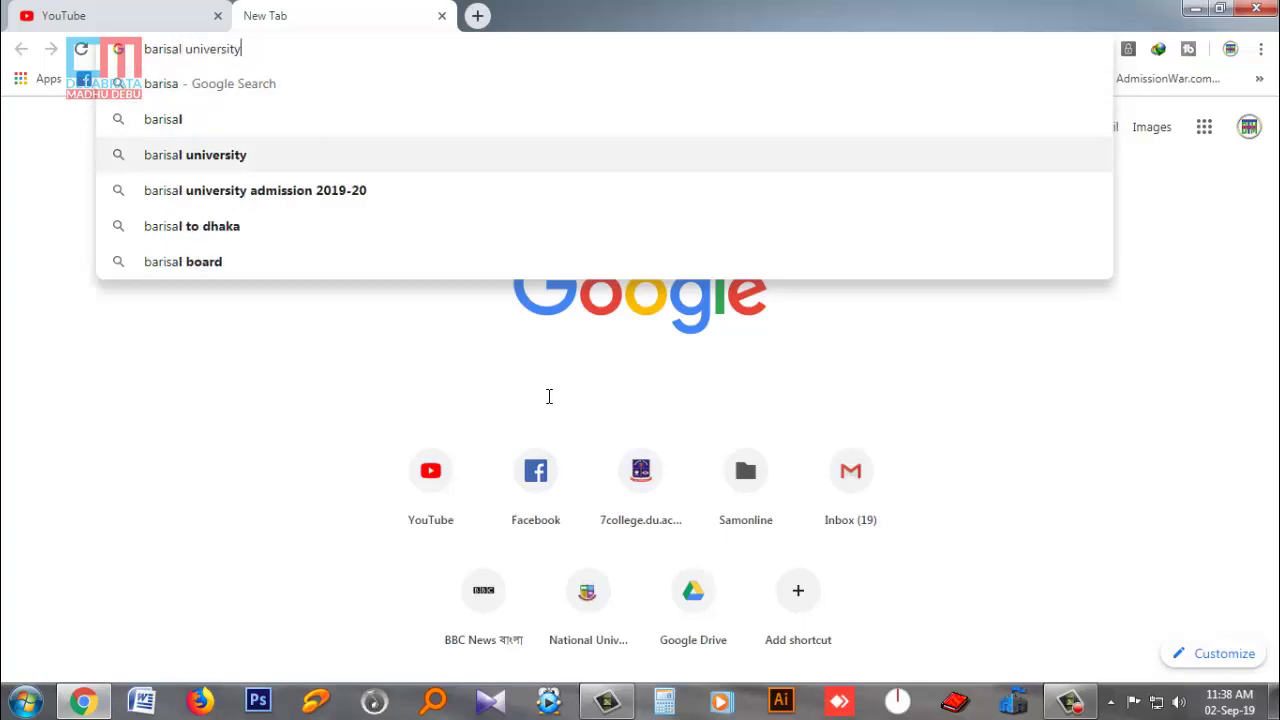
key("Return")
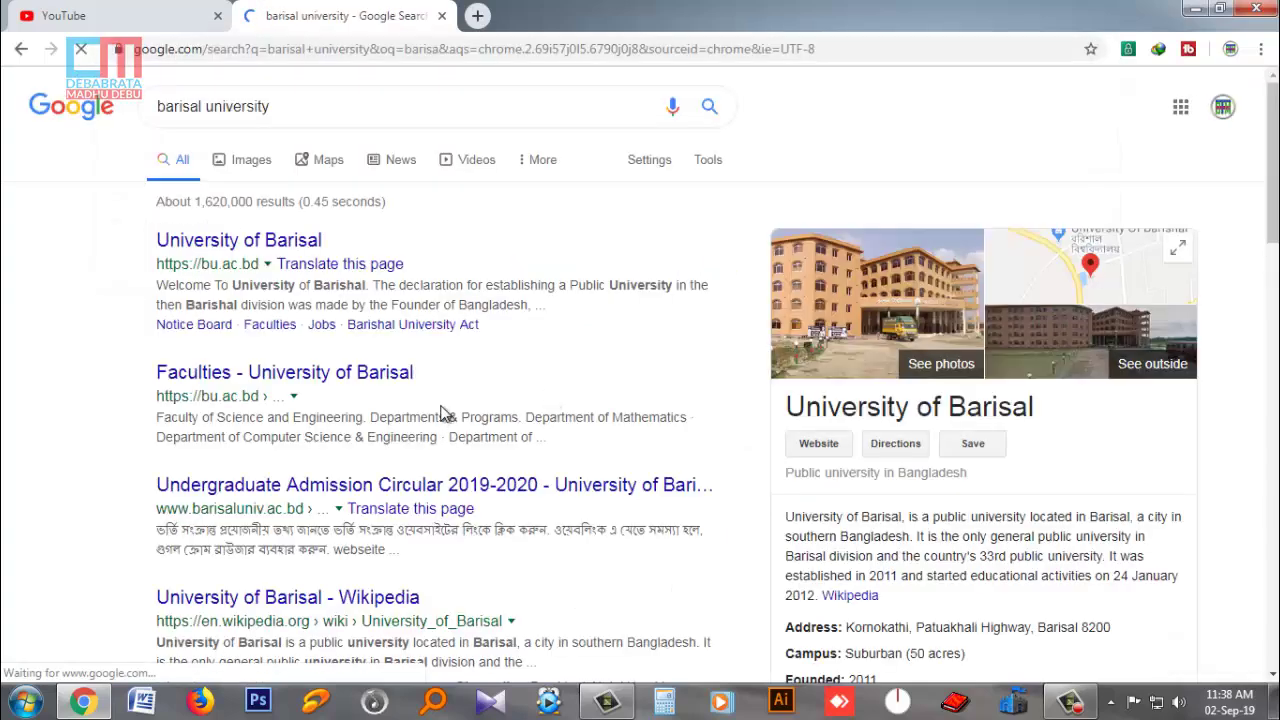
On the University of Barisal website, go to the undergraduate admission page and open the Undergraduate Admission Circular 2019-2020
left_click(232, 247)
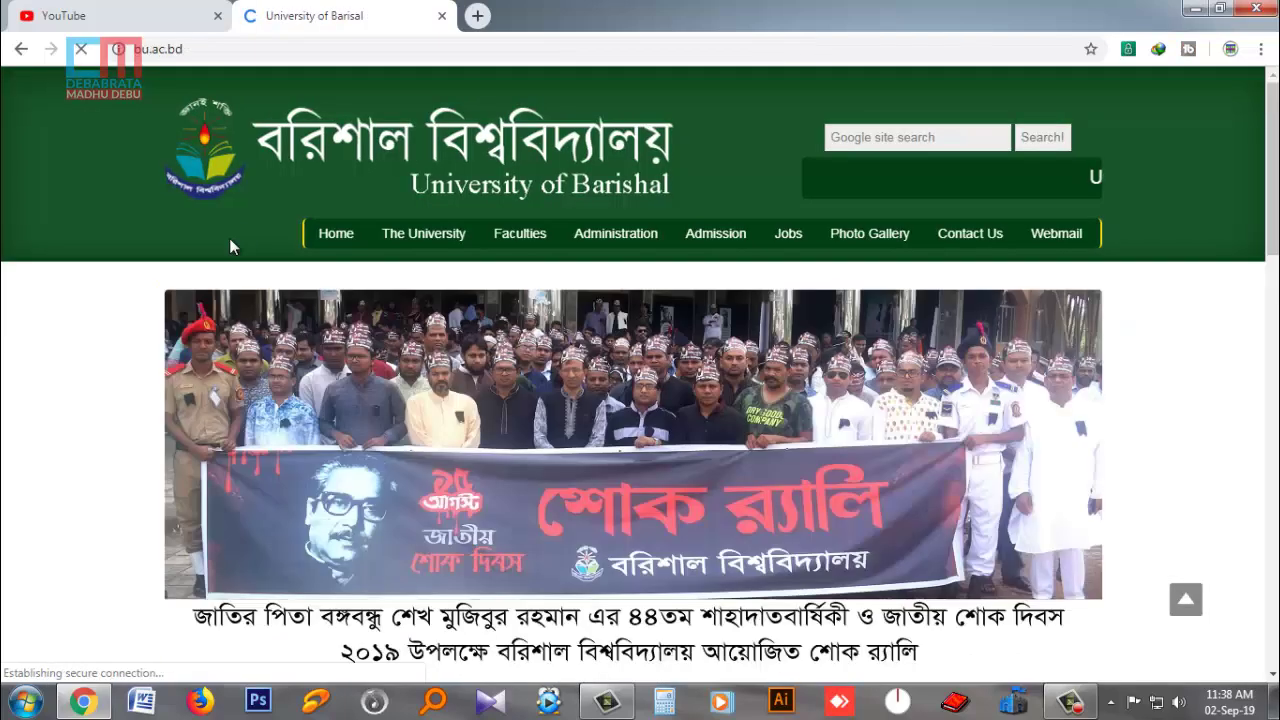
mouse_move(710, 245)
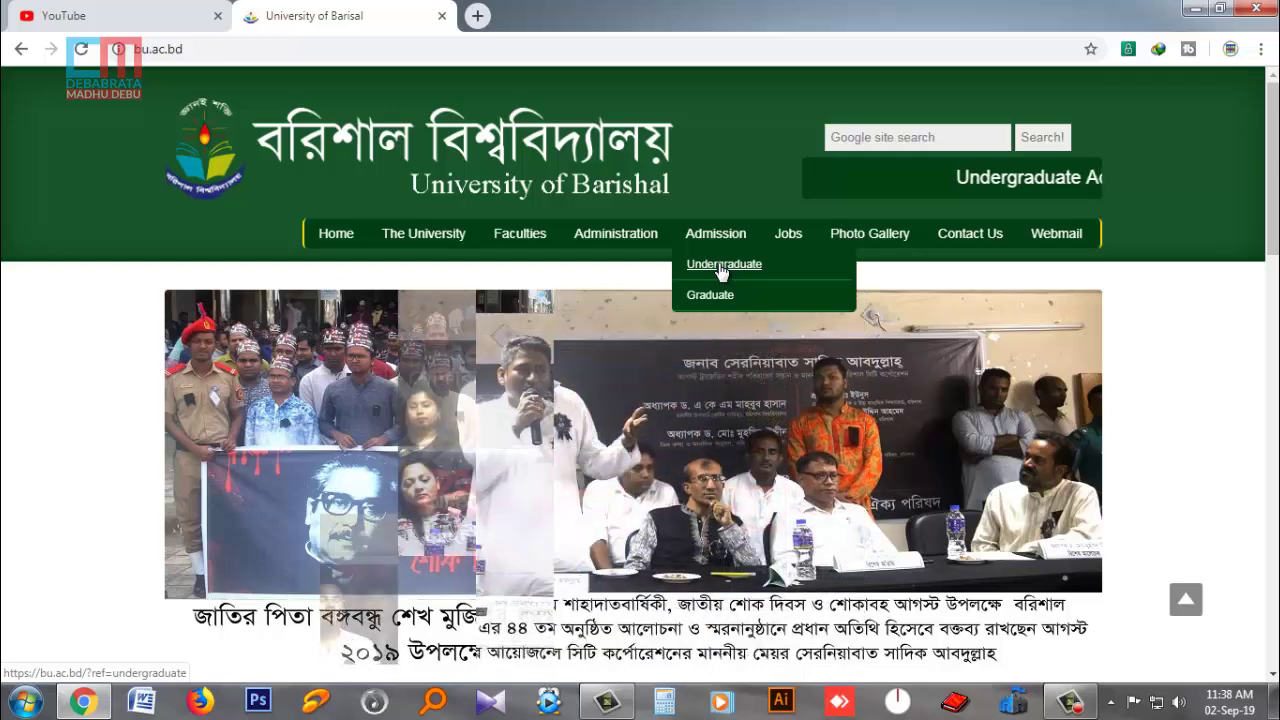
left_click(722, 266)
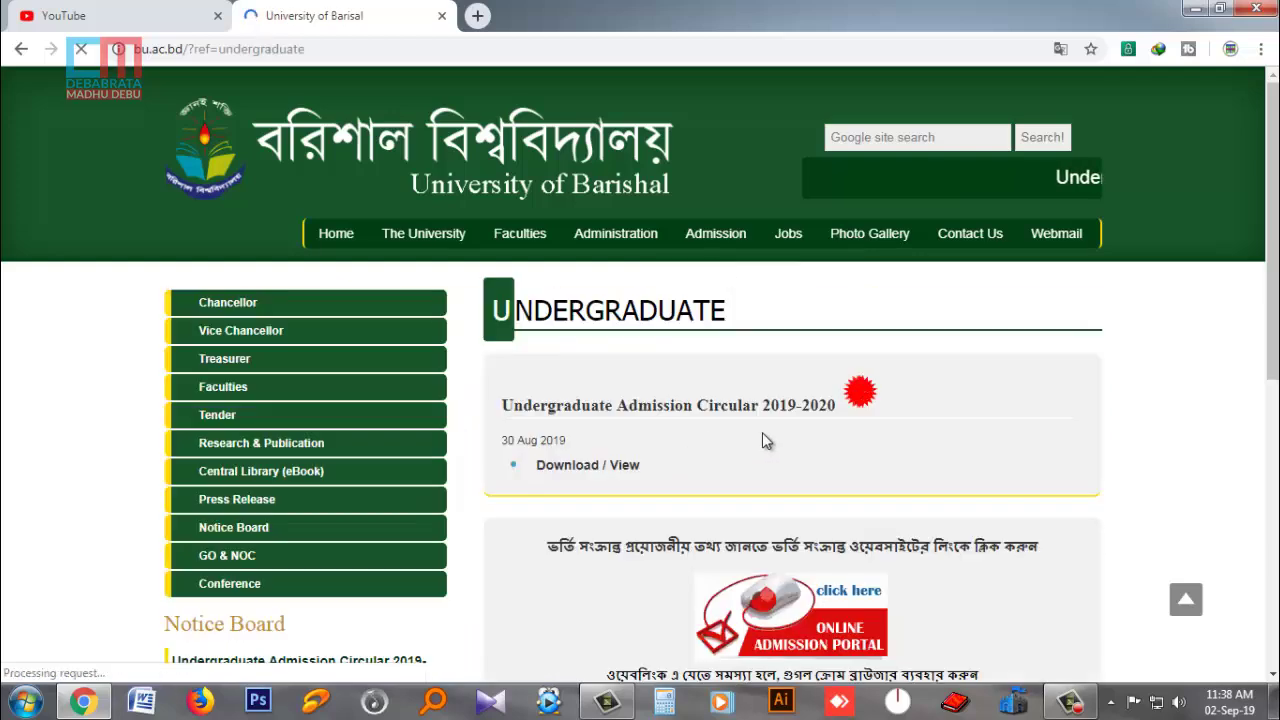
scroll(762, 431, "down", 1)
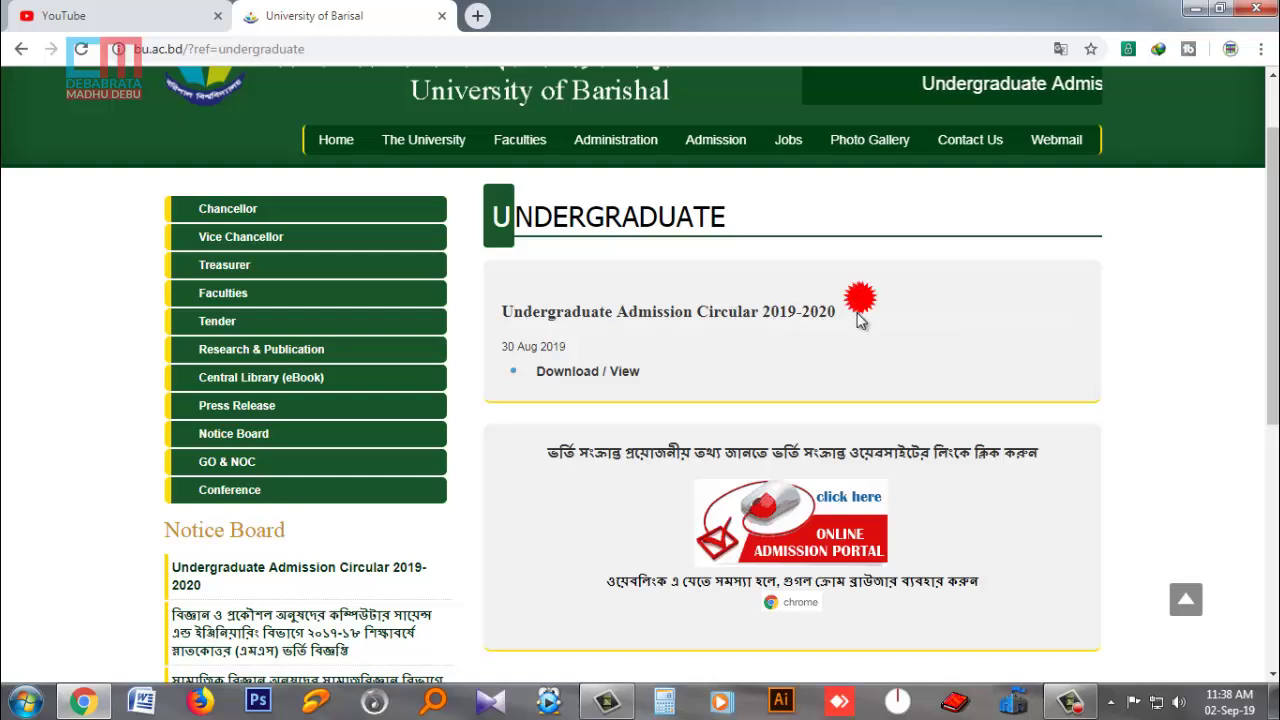
left_click(579, 376)
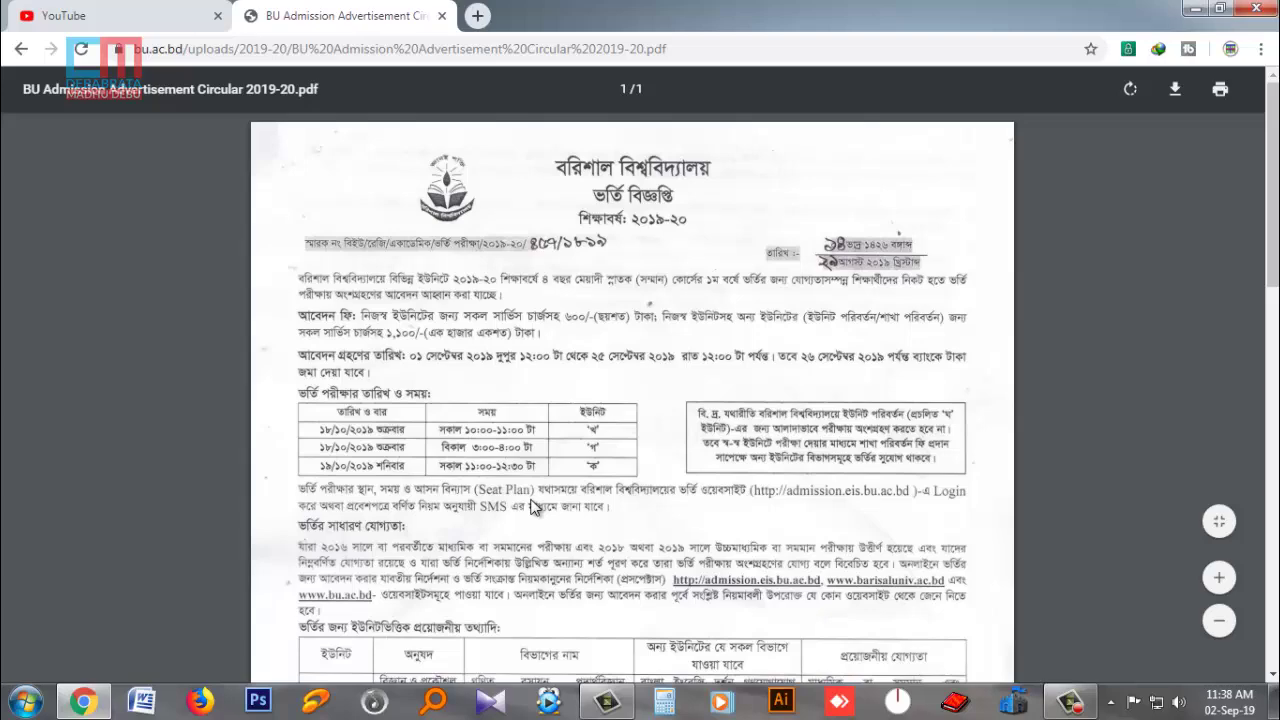
Read through the admission circular, covering fees, application dates, exam schedule, unit-wise eligibility, mark distribution and admit card instructions
scroll(530, 507, "down", 4)
scroll(528, 510, "up", 4)
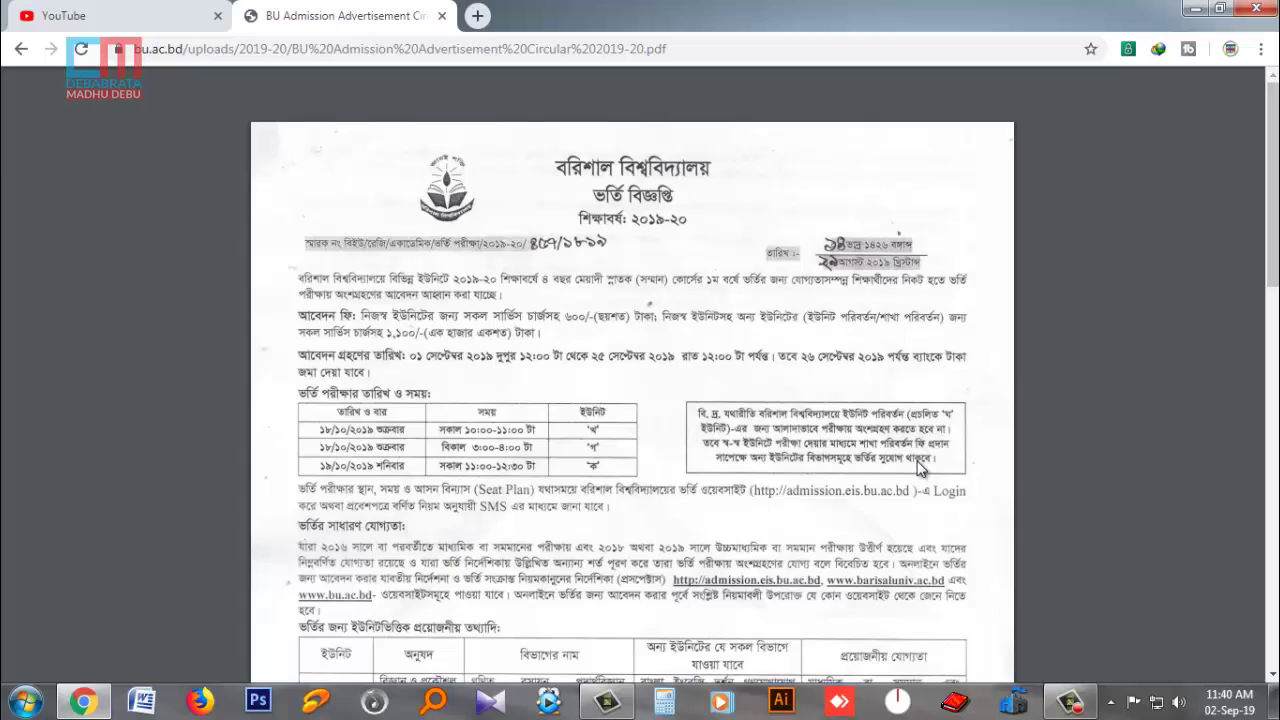
scroll(573, 526, "down", 2)
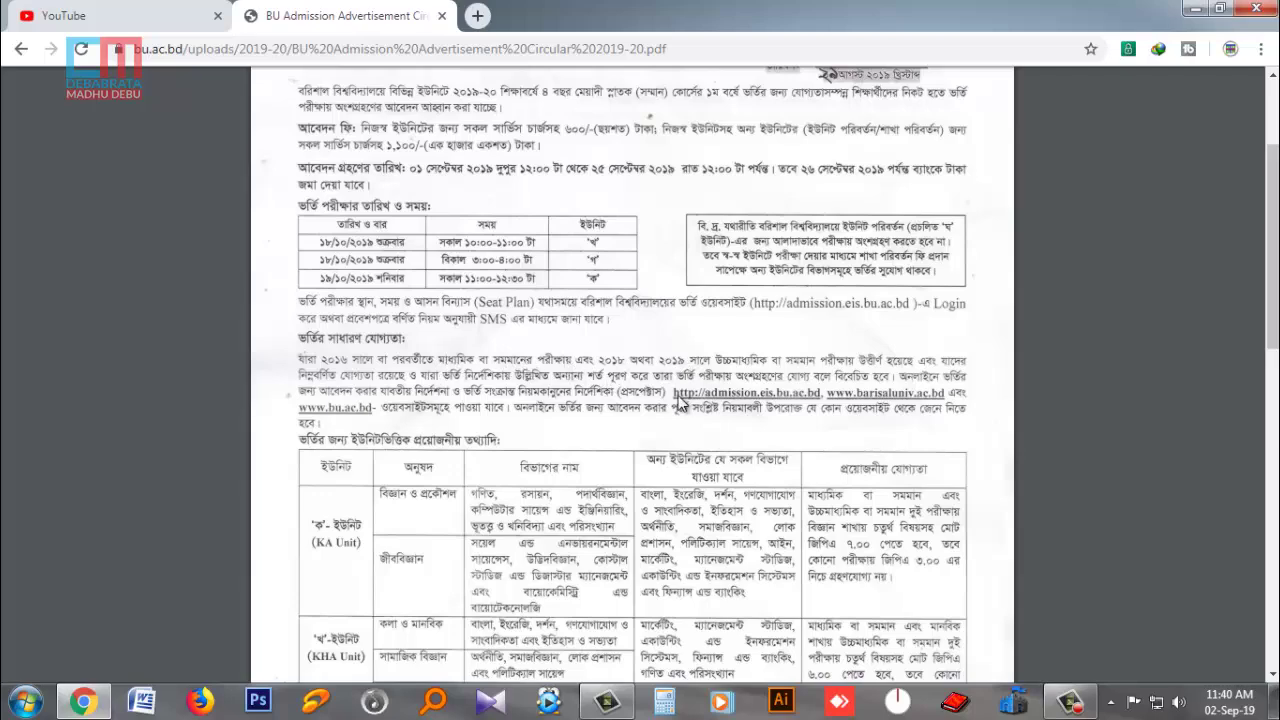
scroll(678, 402, "down", 2)
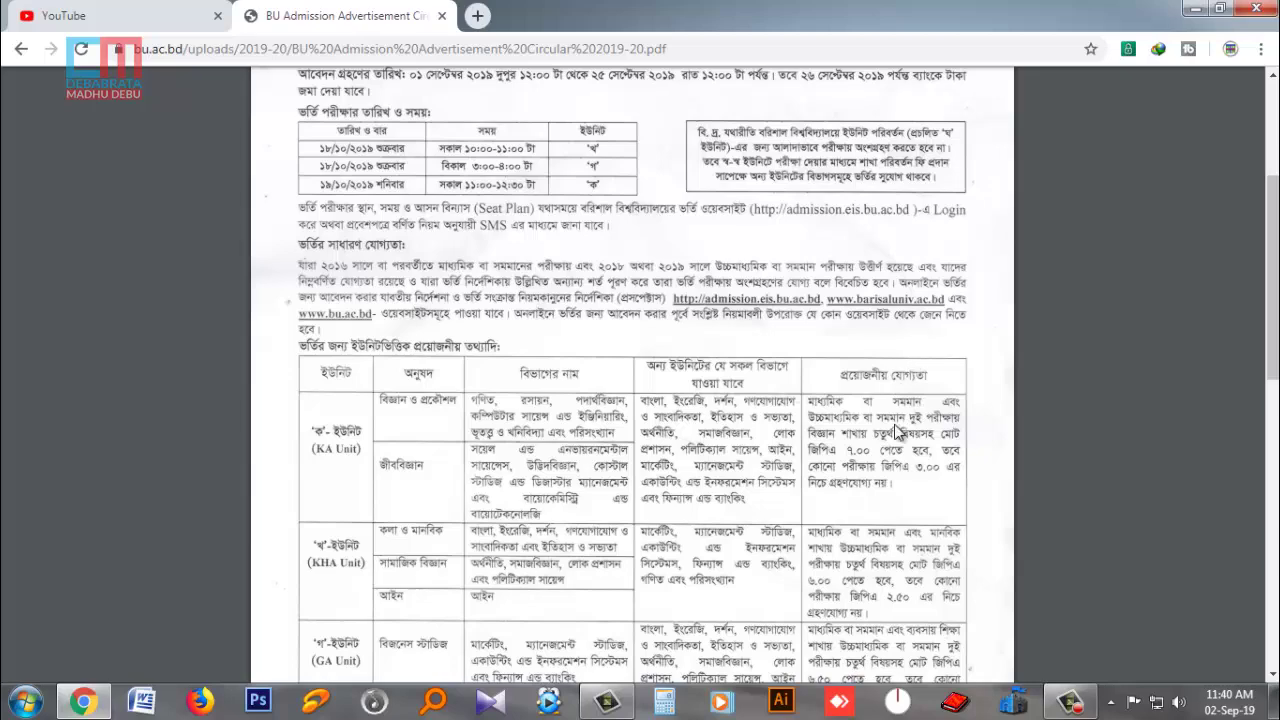
scroll(900, 430, "down", 1)
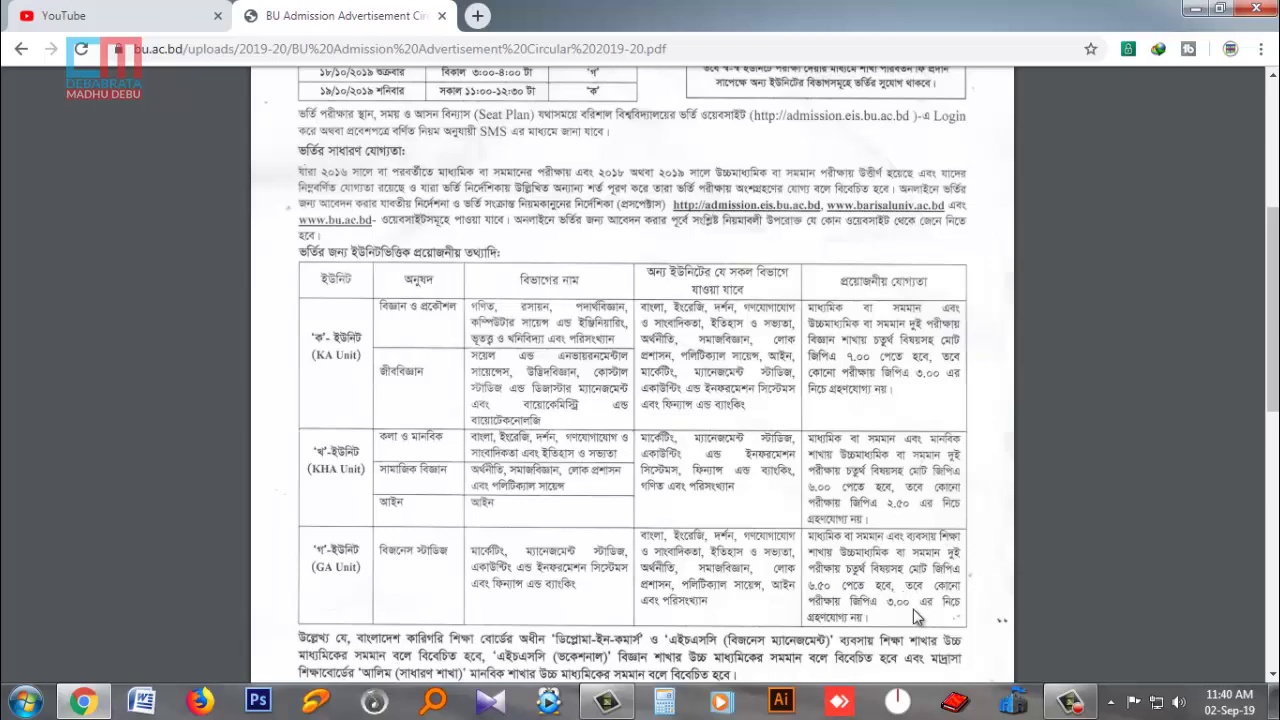
scroll(914, 605, "down", 2)
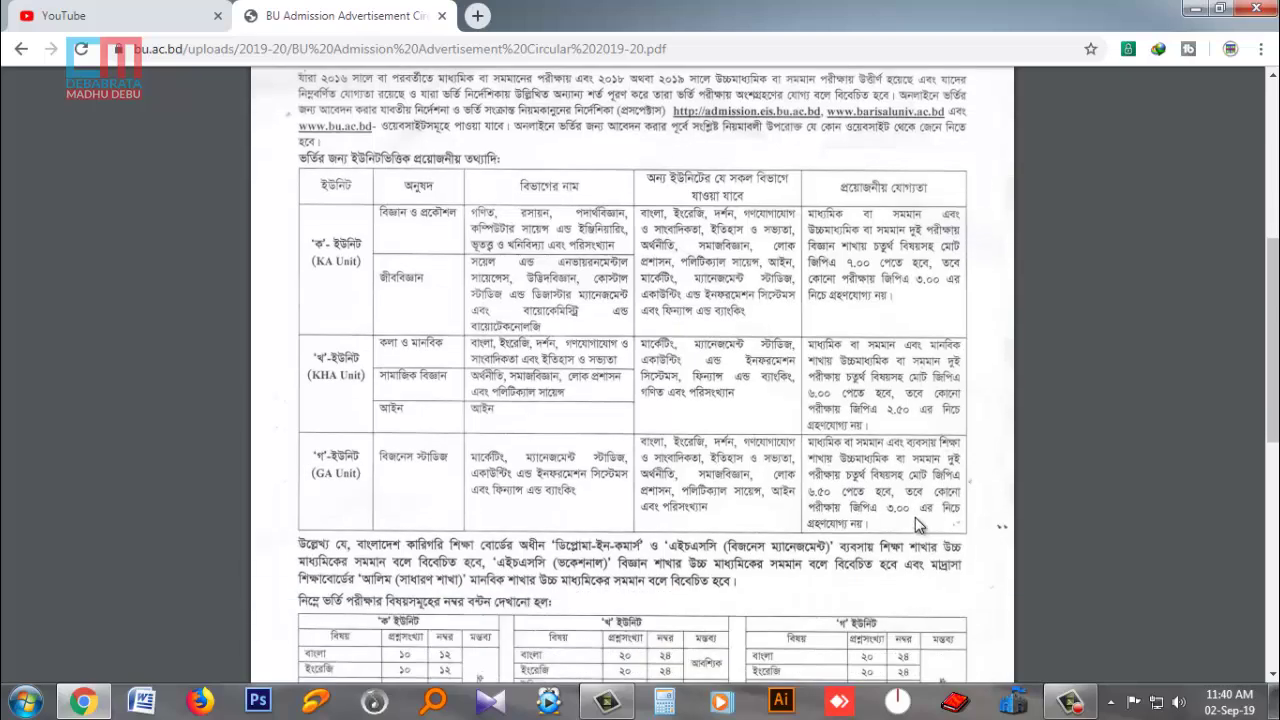
scroll(910, 494, "down", 4)
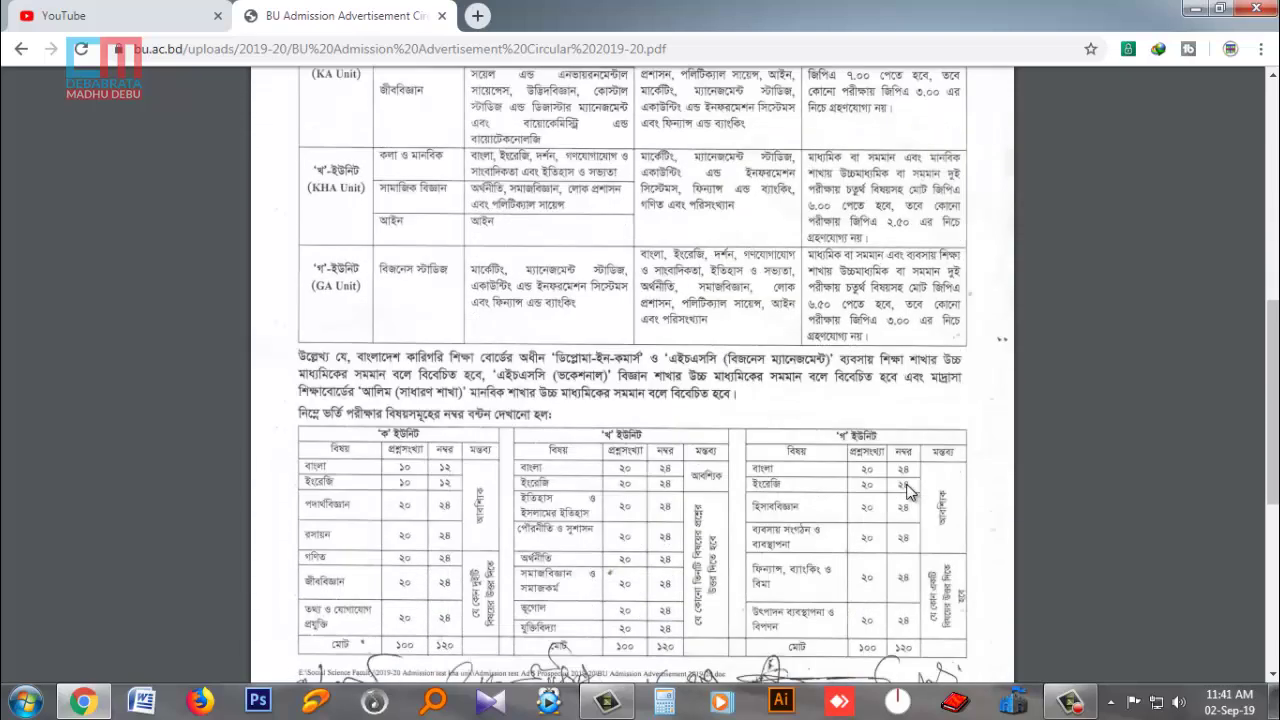
scroll(907, 487, "down", 10)
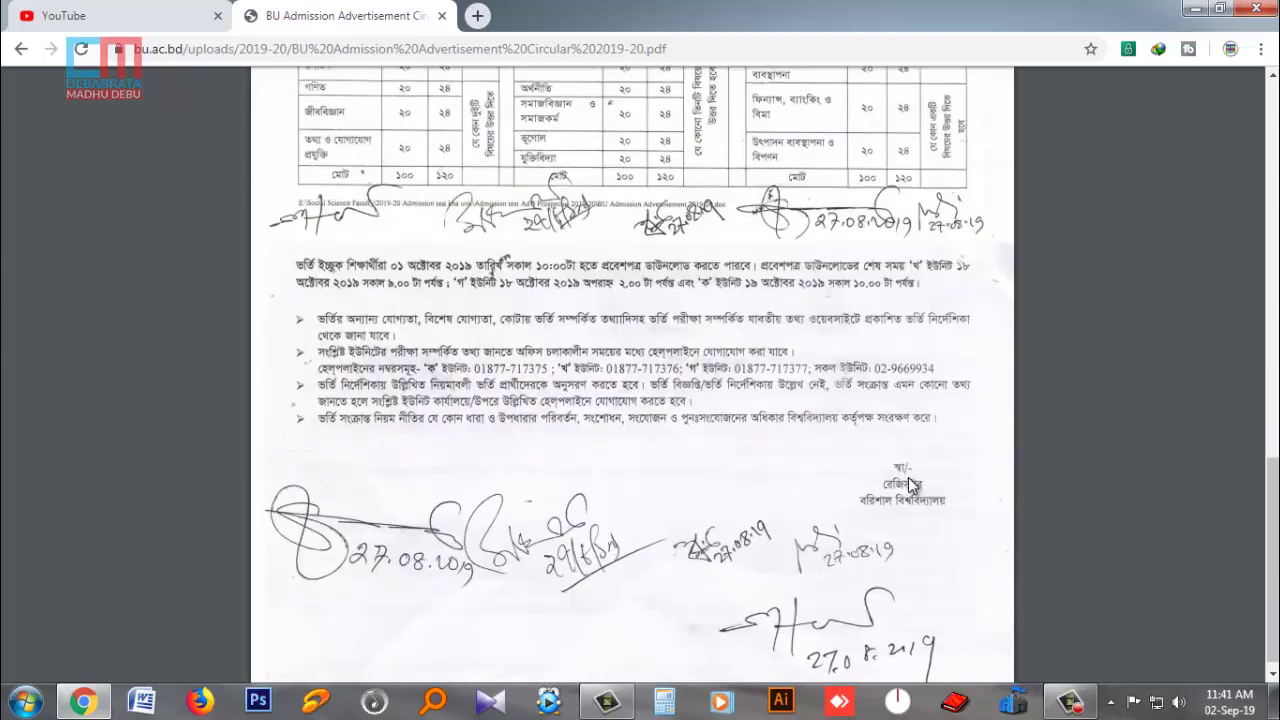
scroll(910, 485, "down", 1)
scroll(910, 484, "up", 15)
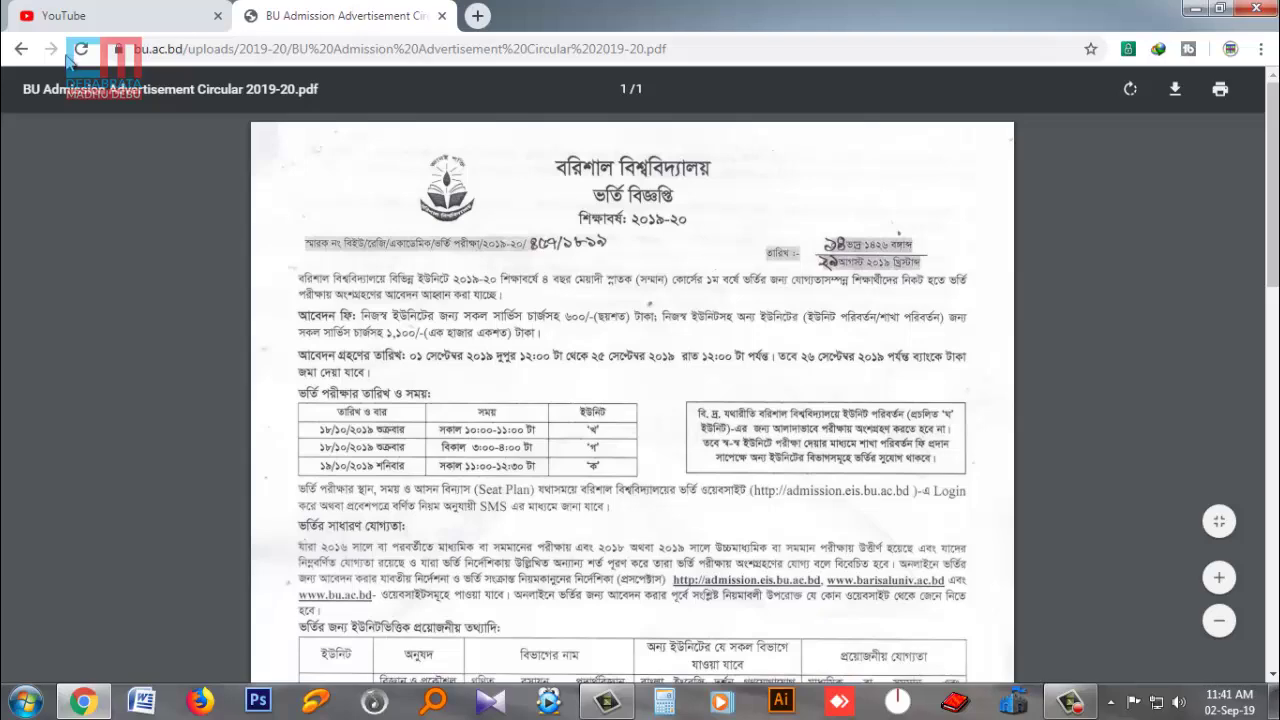
Return to the undergraduate admission page and open the online admission portal
left_click(20, 50)
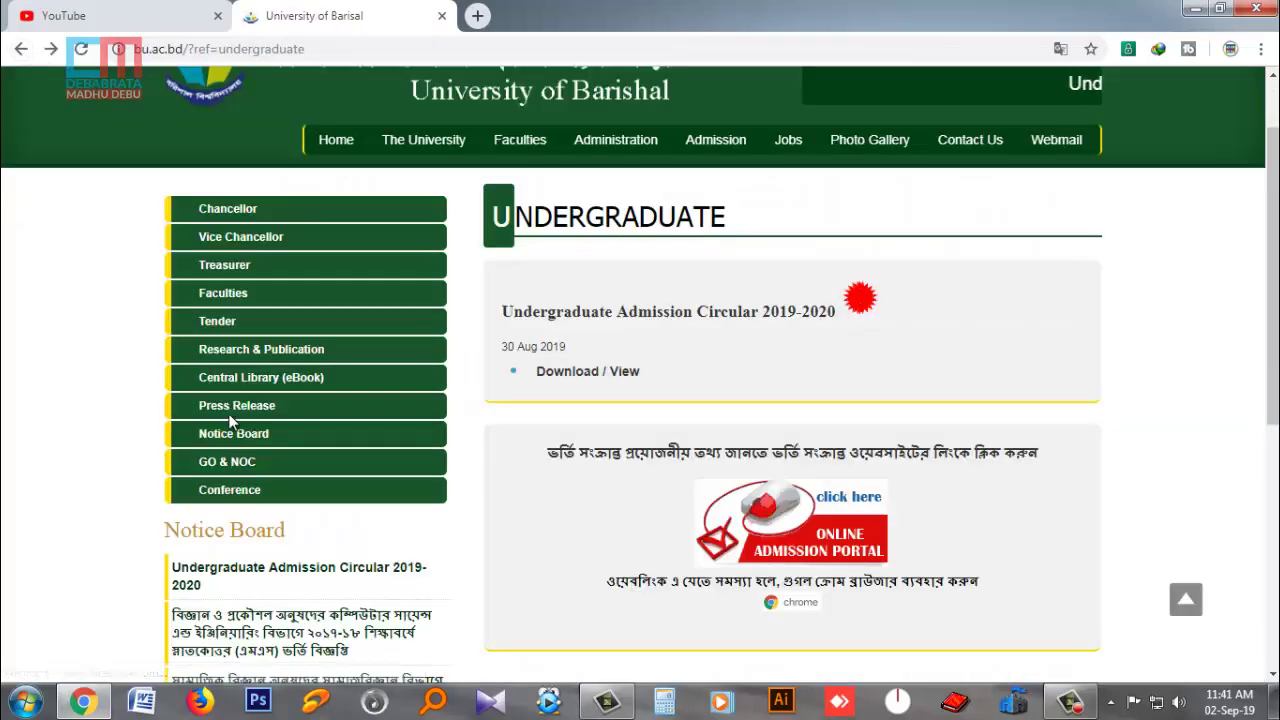
scroll(780, 346, "down", 4)
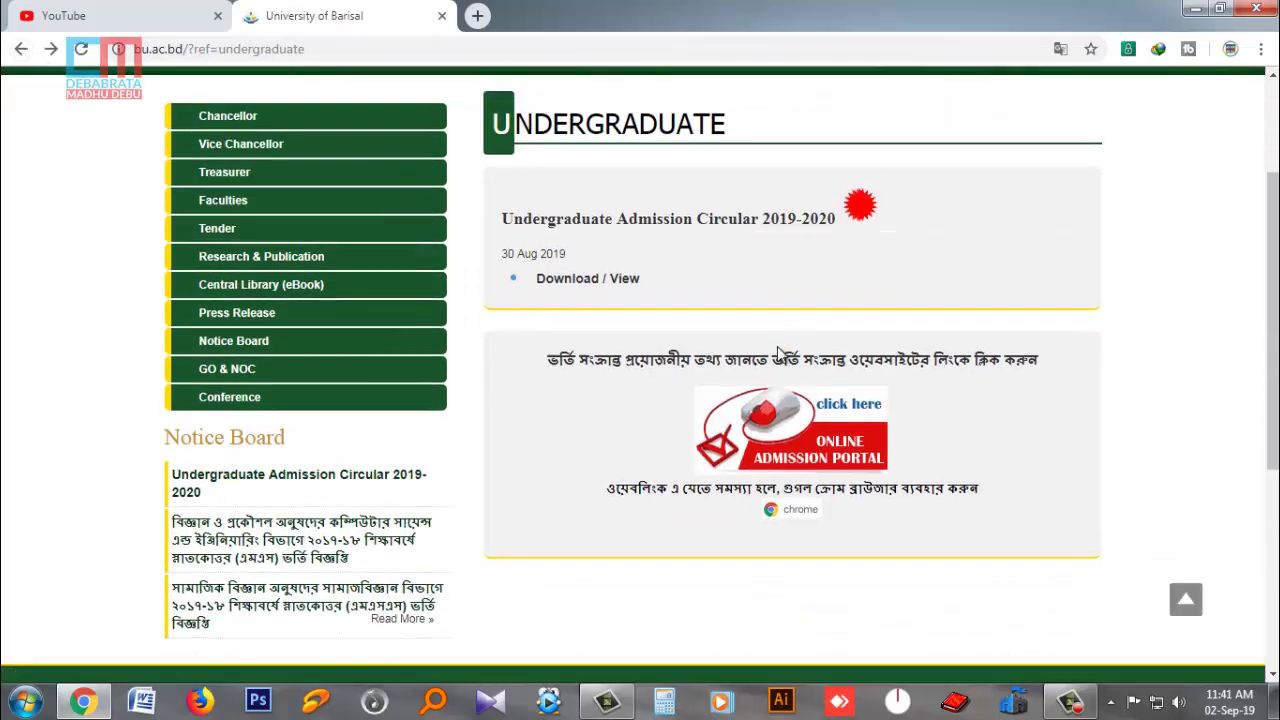
scroll(781, 349, "up", 4)
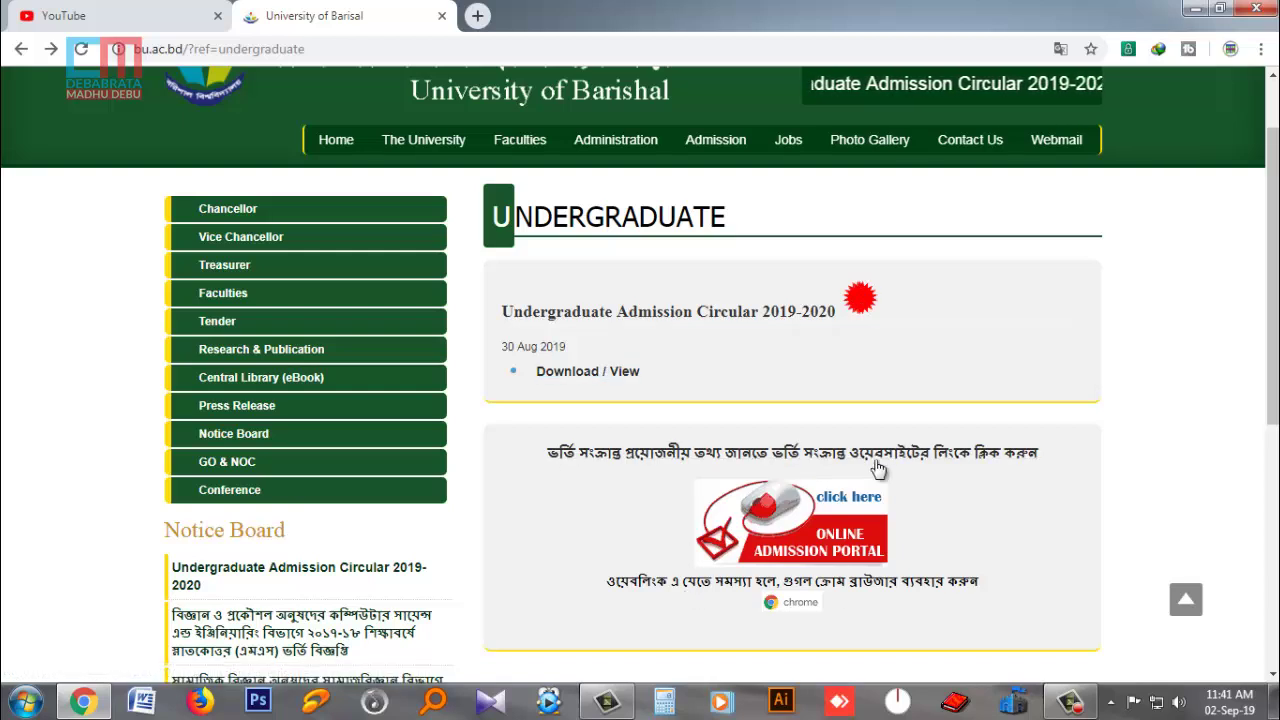
left_click(845, 455)
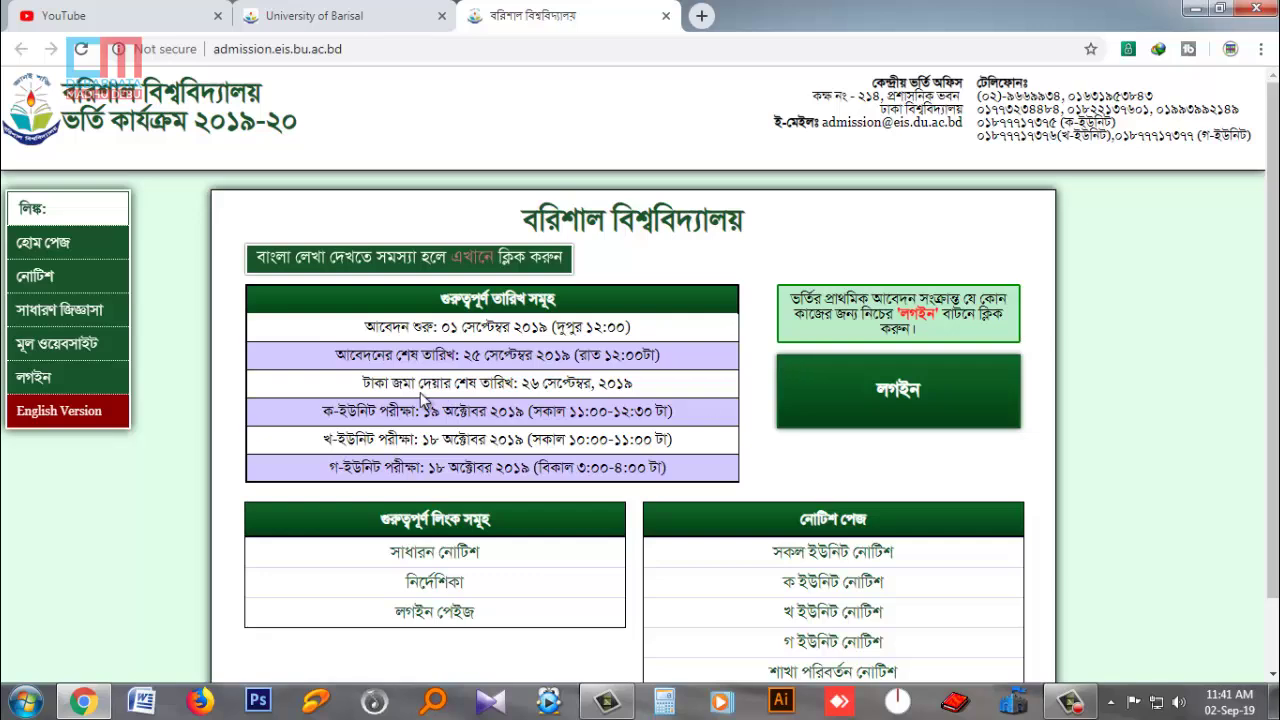
Log in to the admission portal, choosing Rajshahi as the higher secondary board and filling in the applicant's secondary exam roll number
scroll(426, 400, "down", 1)
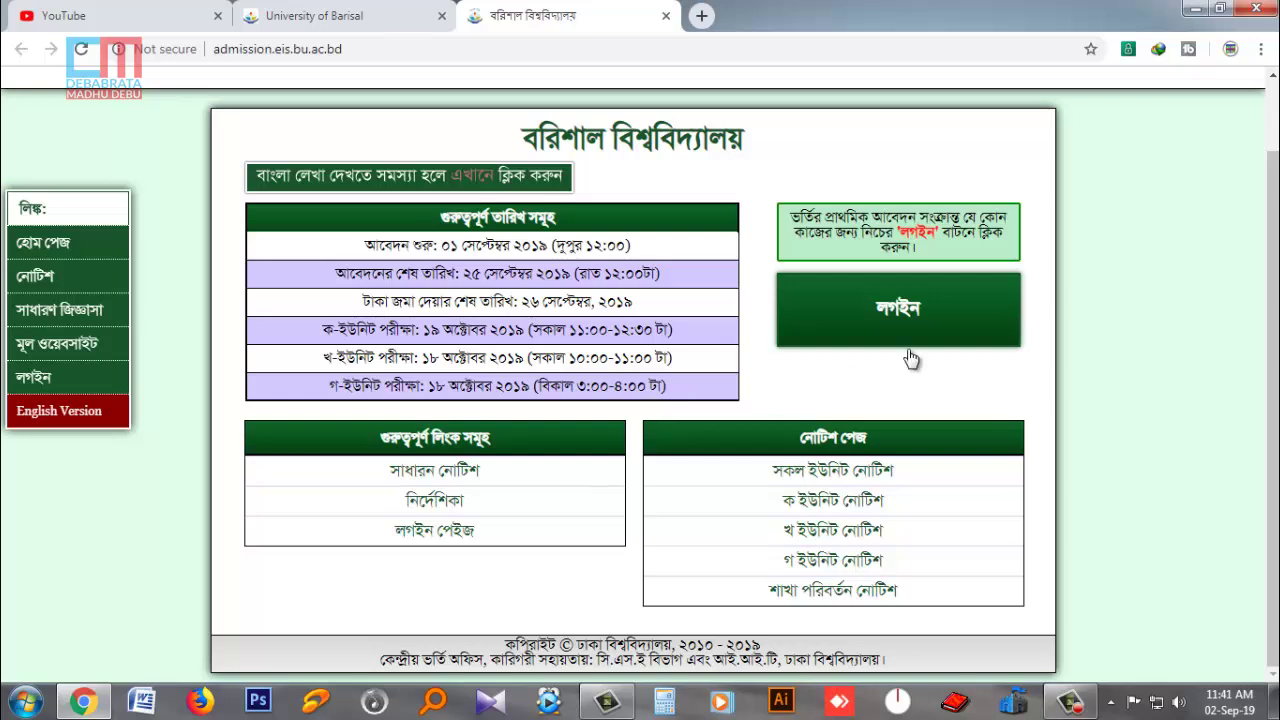
left_click(897, 312)
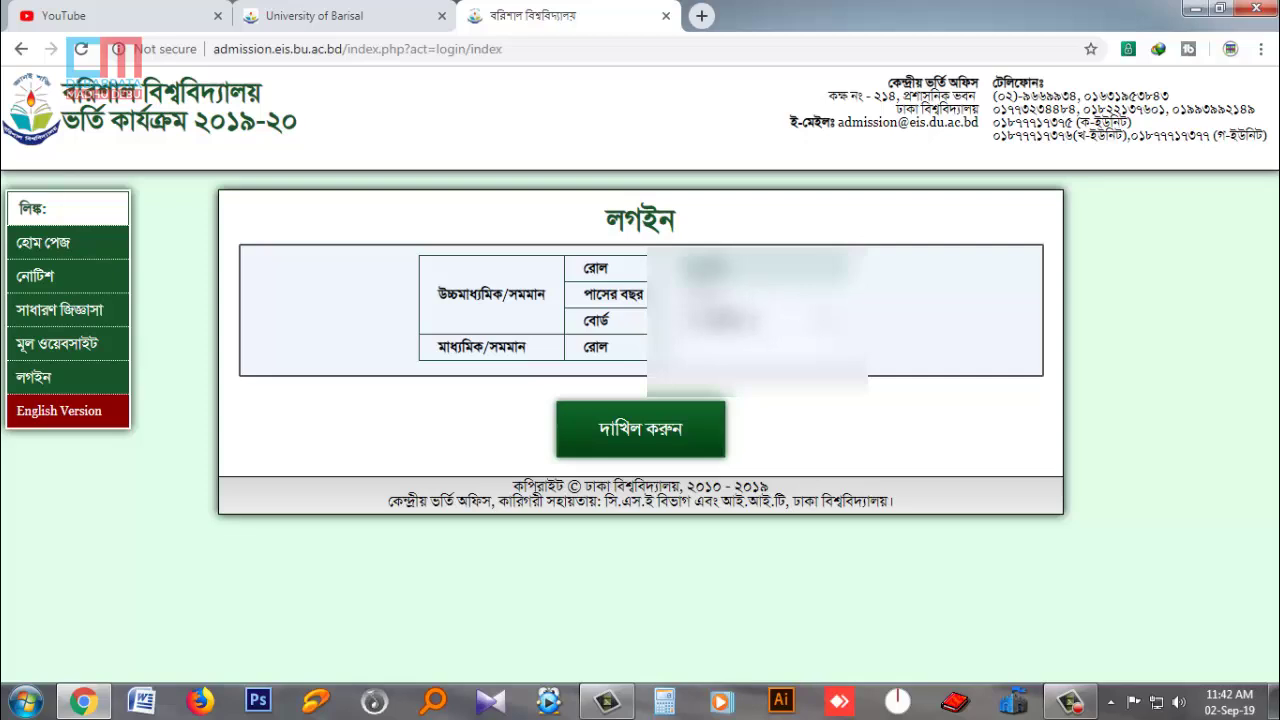
left_click(756, 320)
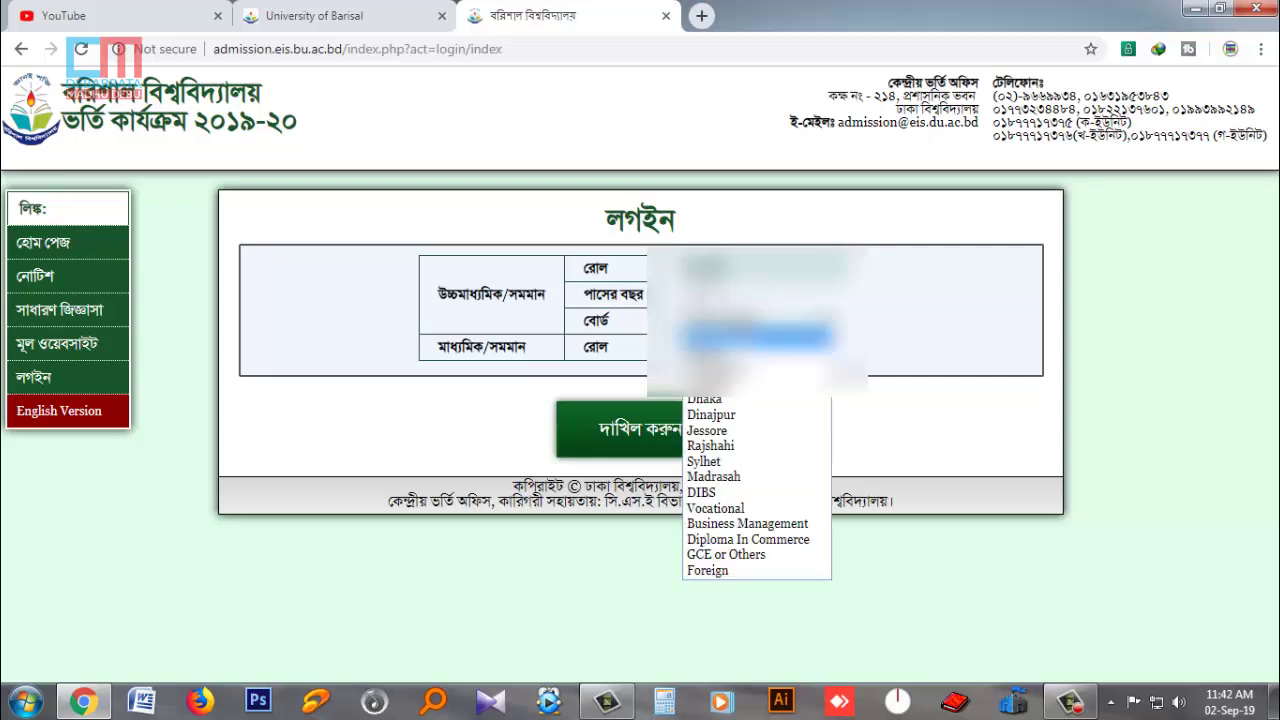
left_click(724, 447)
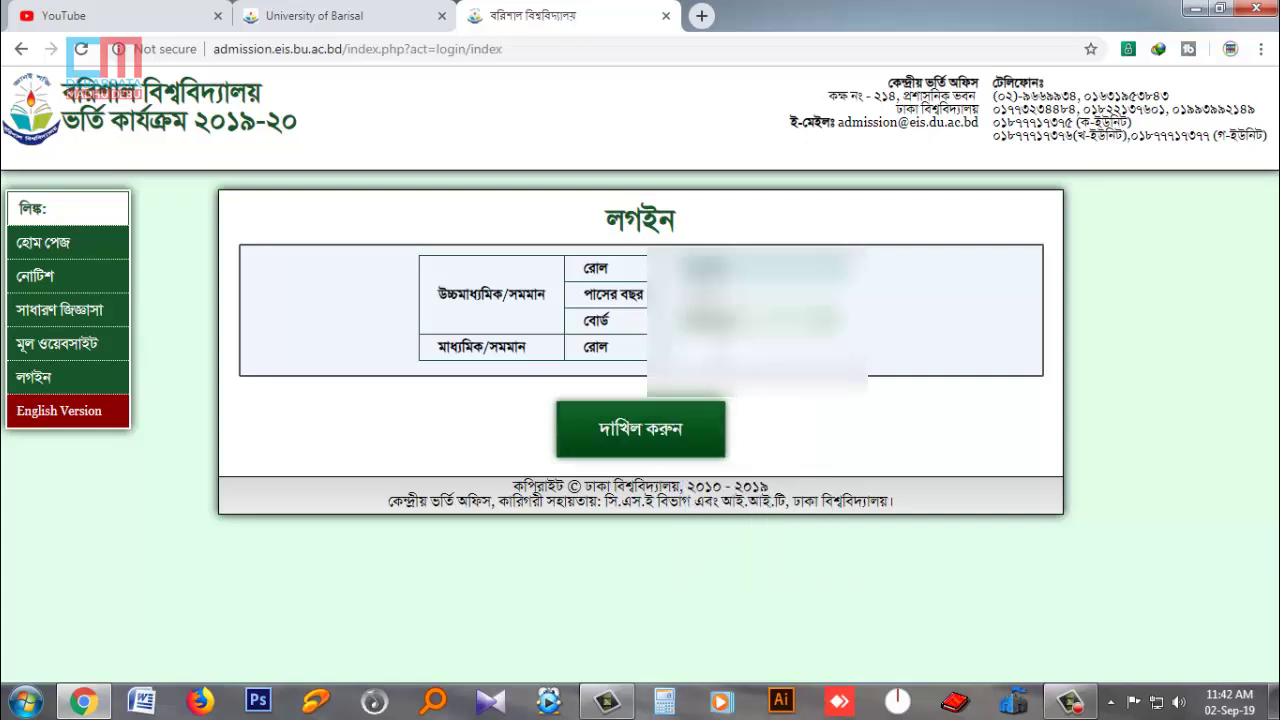
left_click(724, 400)
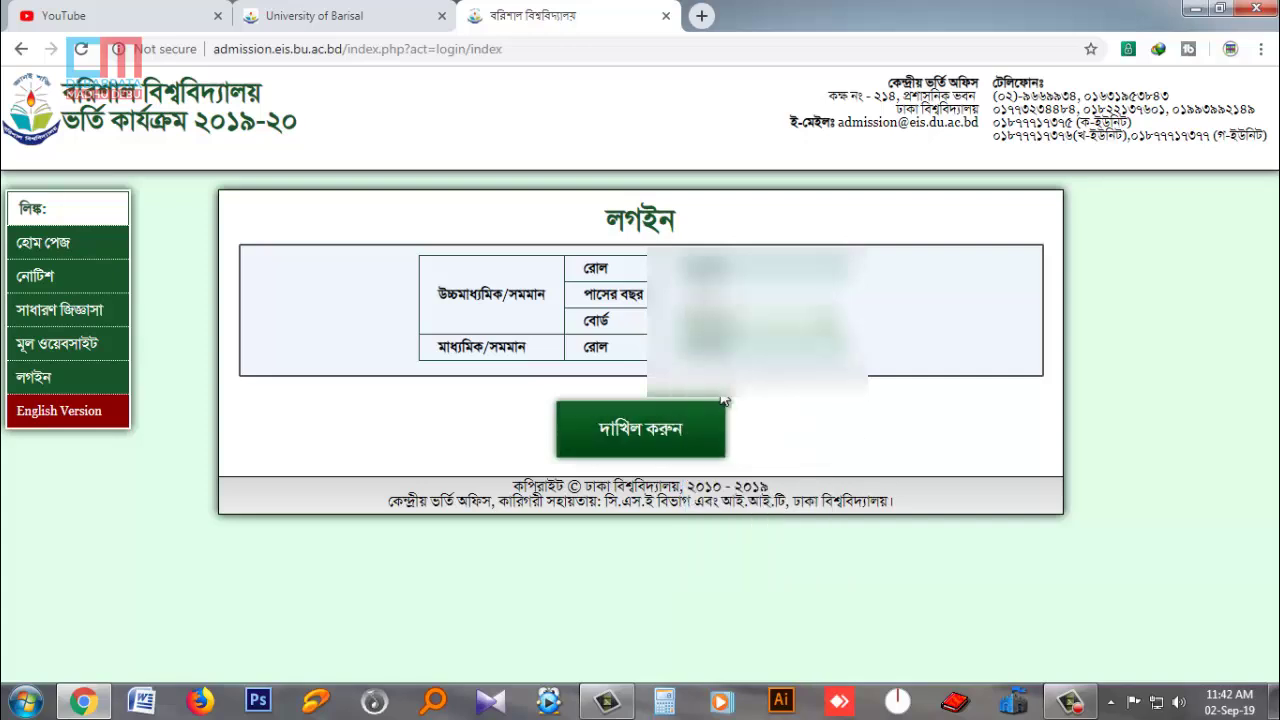
left_click(640, 438)
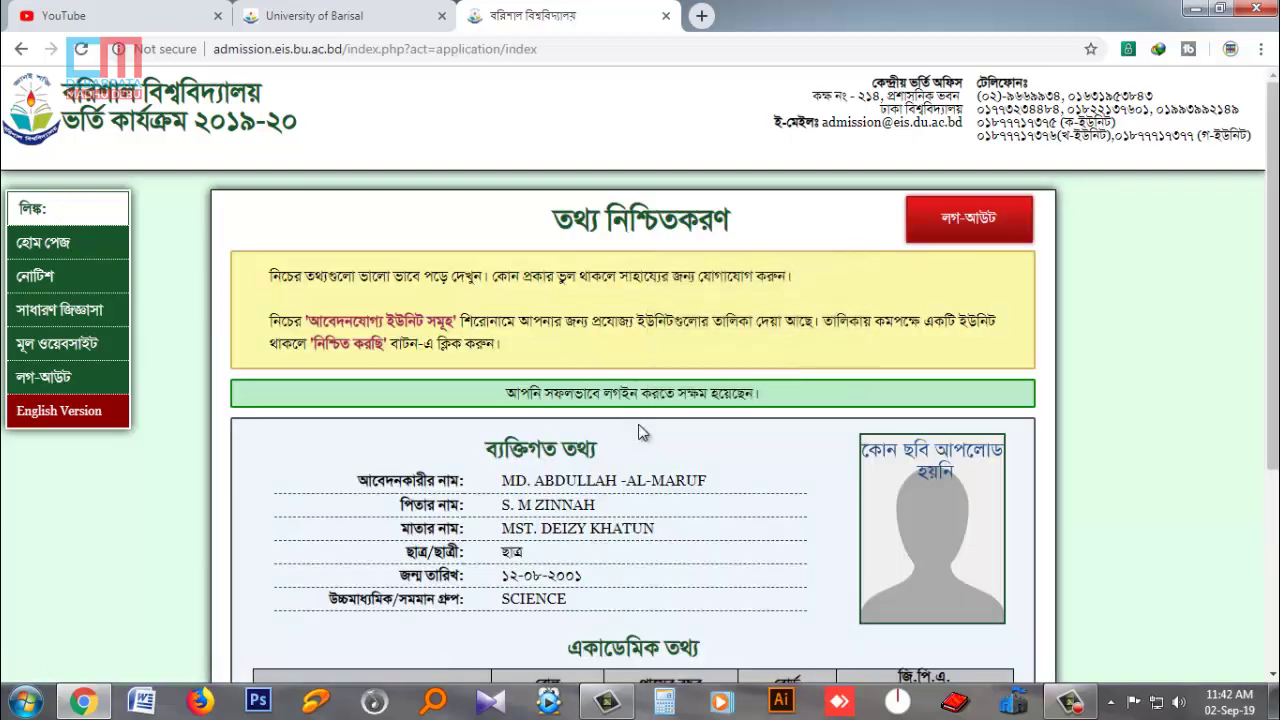
Review the applicant's personal details, academic information and eligible units, and confirm the information
scroll(640, 438, "down", 3)
scroll(640, 438, "up", 3)
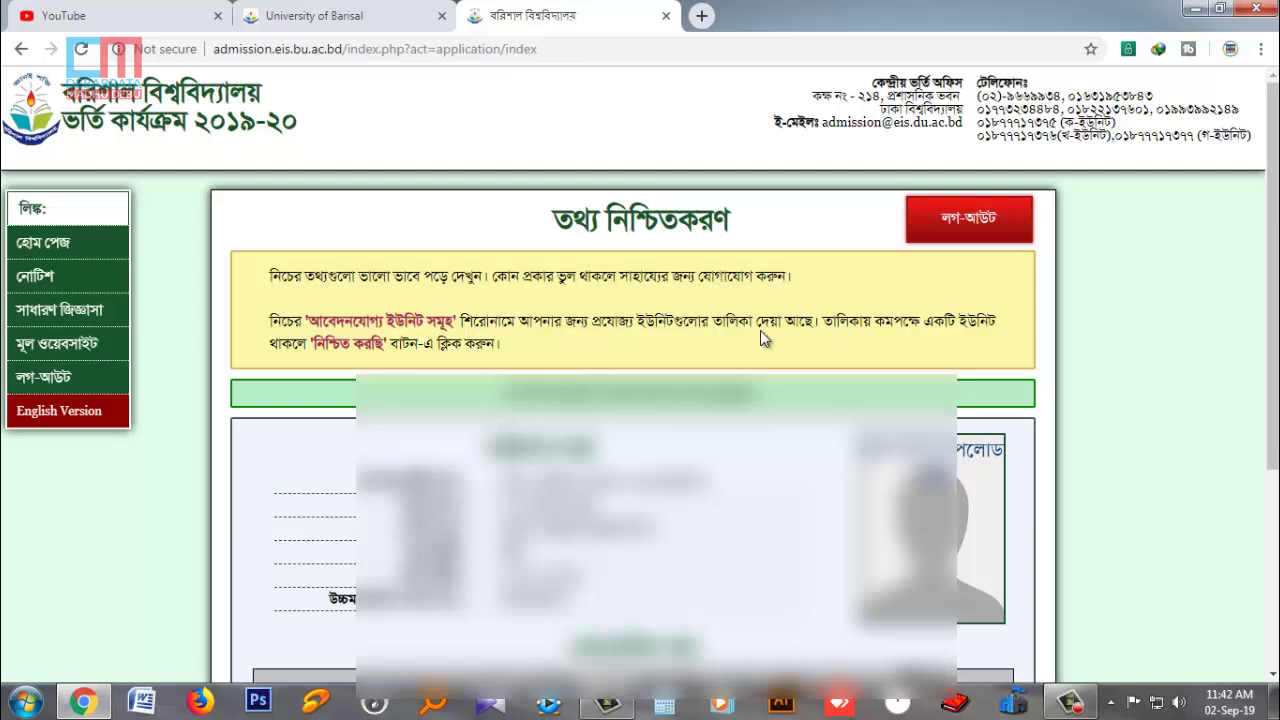
scroll(521, 338, "down", 1)
scroll(521, 338, "down", 4)
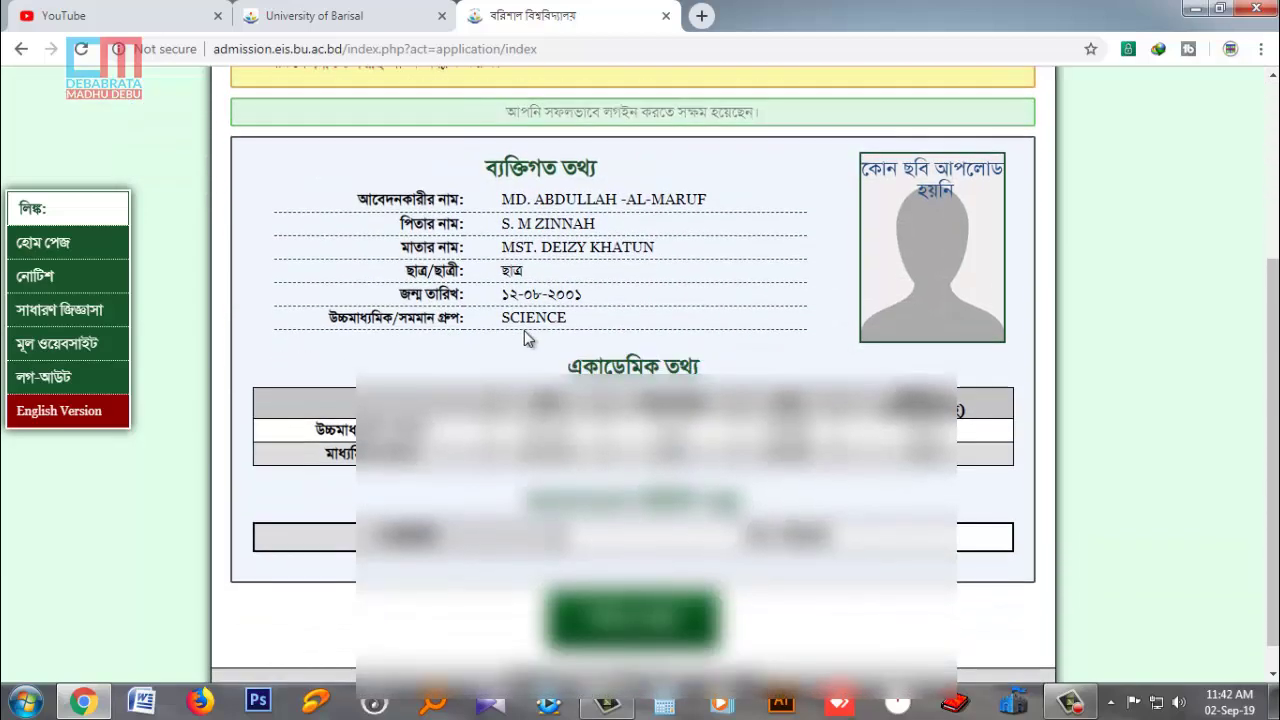
scroll(560, 300, "up", 2)
scroll(590, 257, "down", 1)
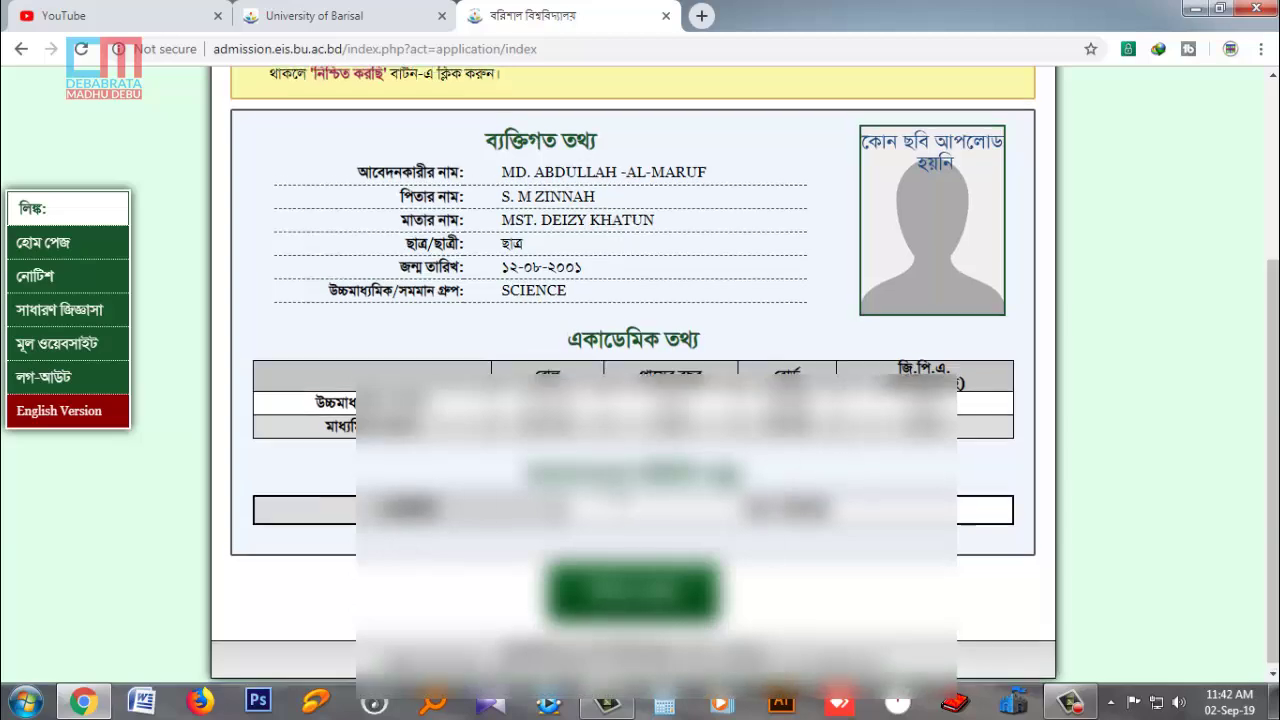
scroll(620, 497, "up", 3)
scroll(648, 376, "down", 3)
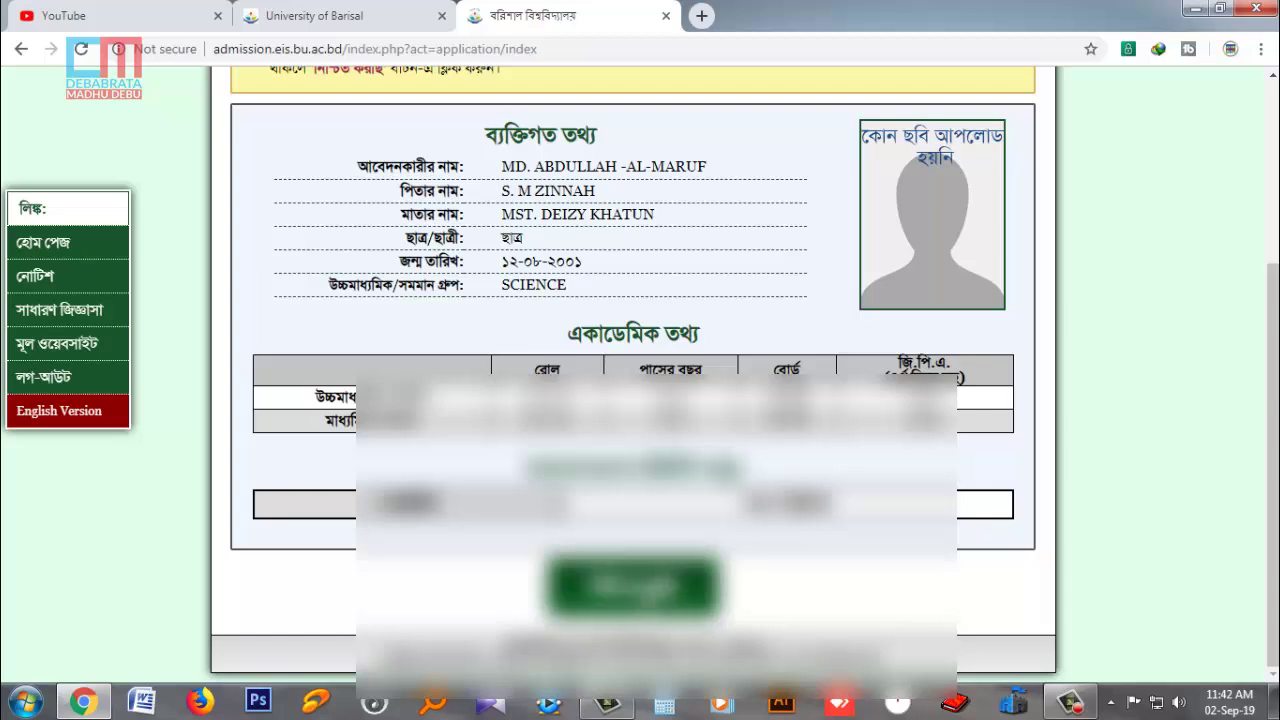
left_click(638, 588)
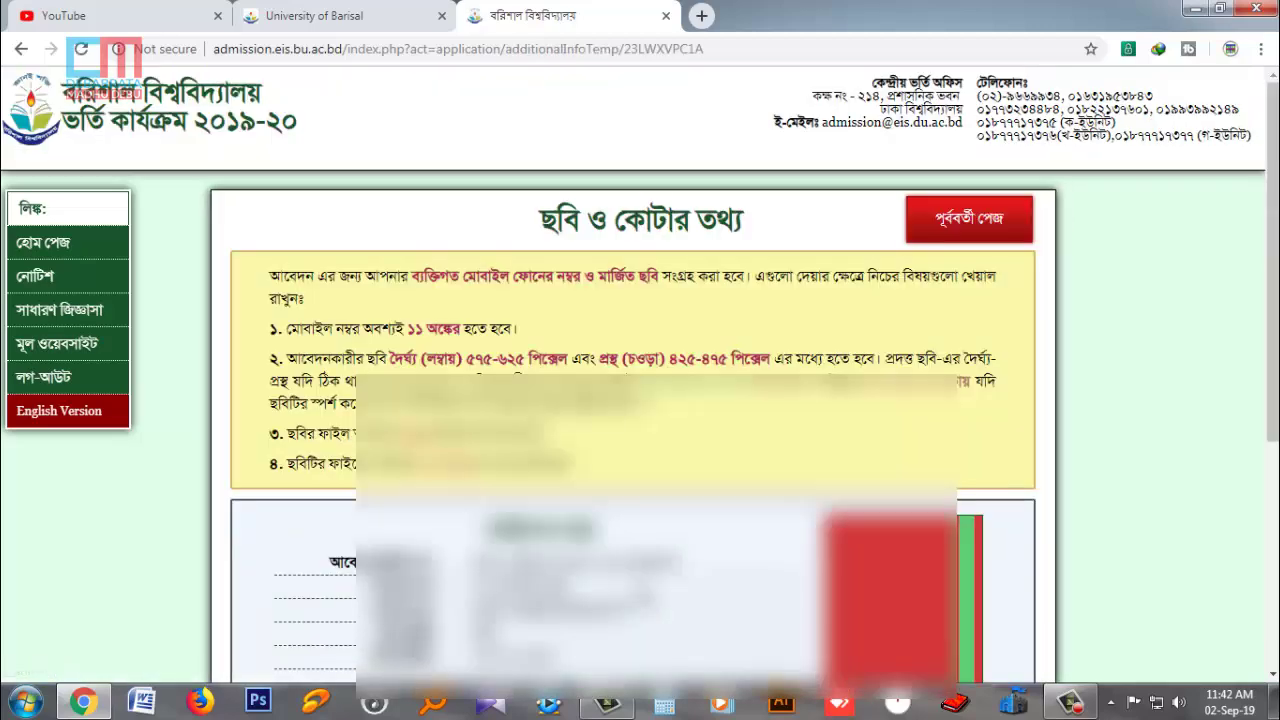
Examine the mobile number and photo requirements on the photo and quota information page, and minimise the browser
scroll(655, 453, "down", 2)
scroll(655, 453, "up", 2)
scroll(652, 451, "down", 4)
scroll(672, 394, "up", 4)
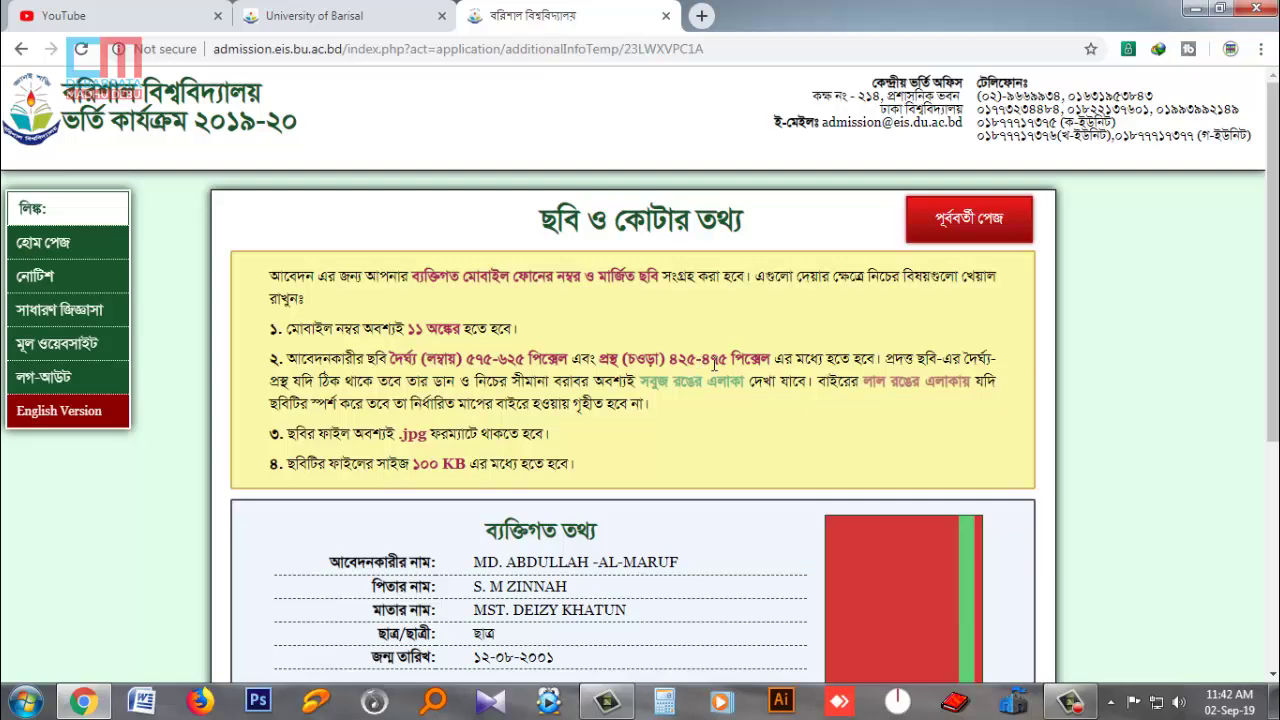
left_click(1192, 9)
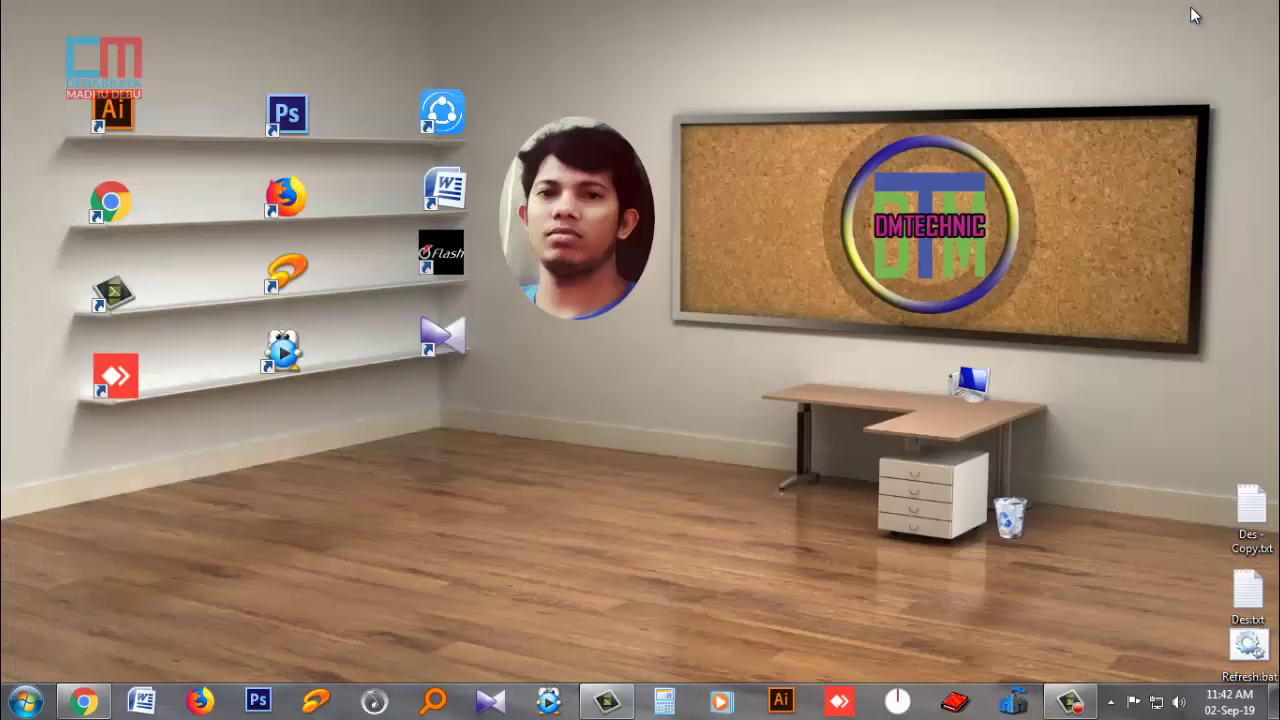
Find My pic pass.jpg in the My Photo folder on the Software (H:) drive and open it in Photoshop
double_click(982, 390)
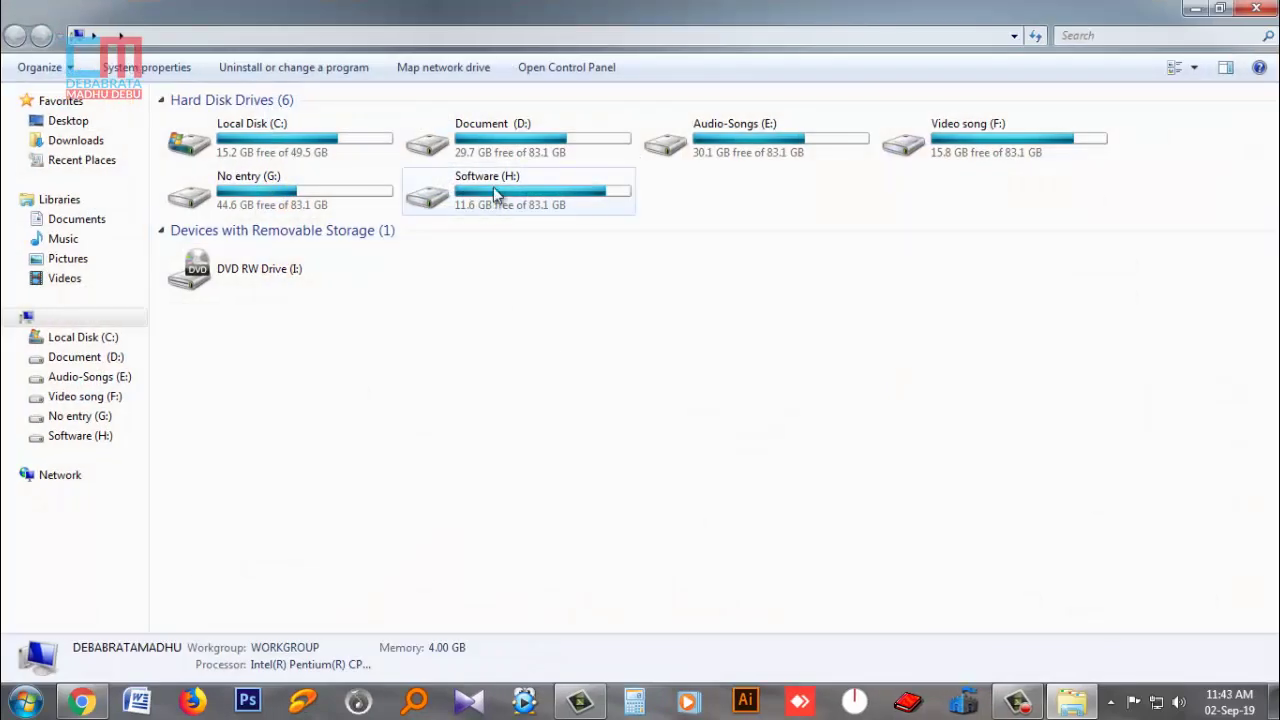
double_click(507, 135)
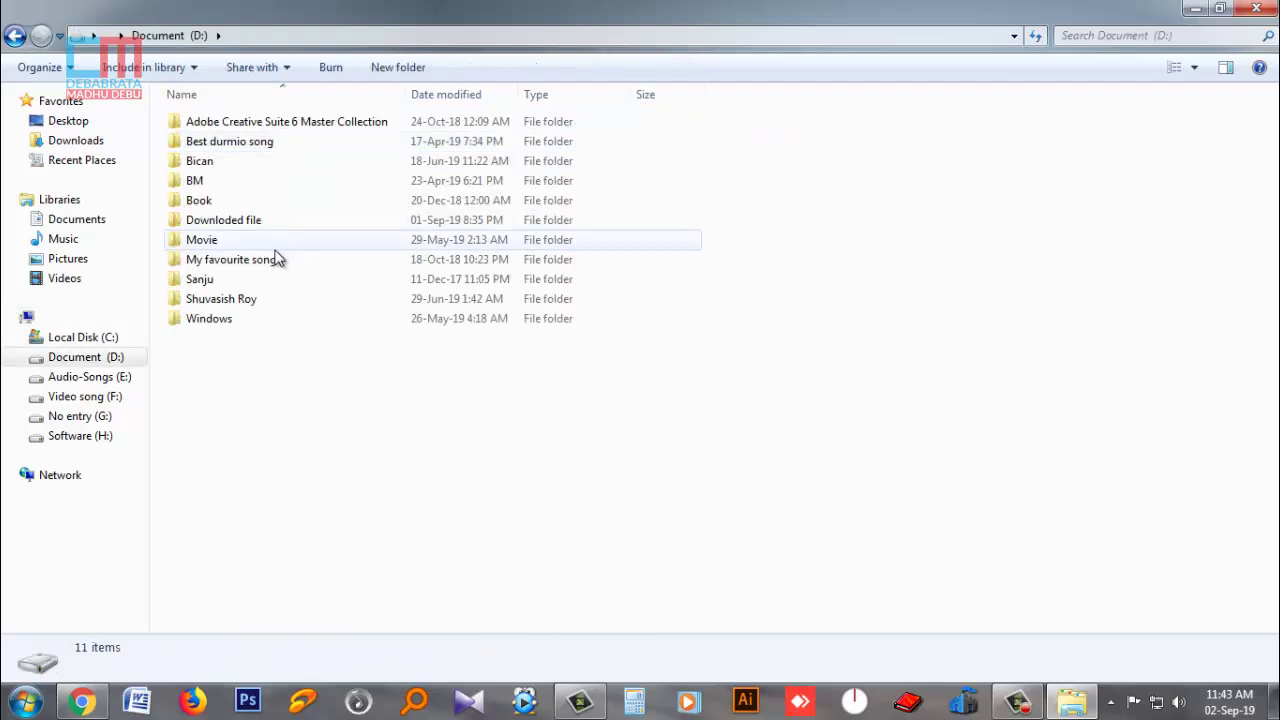
left_click(100, 437)
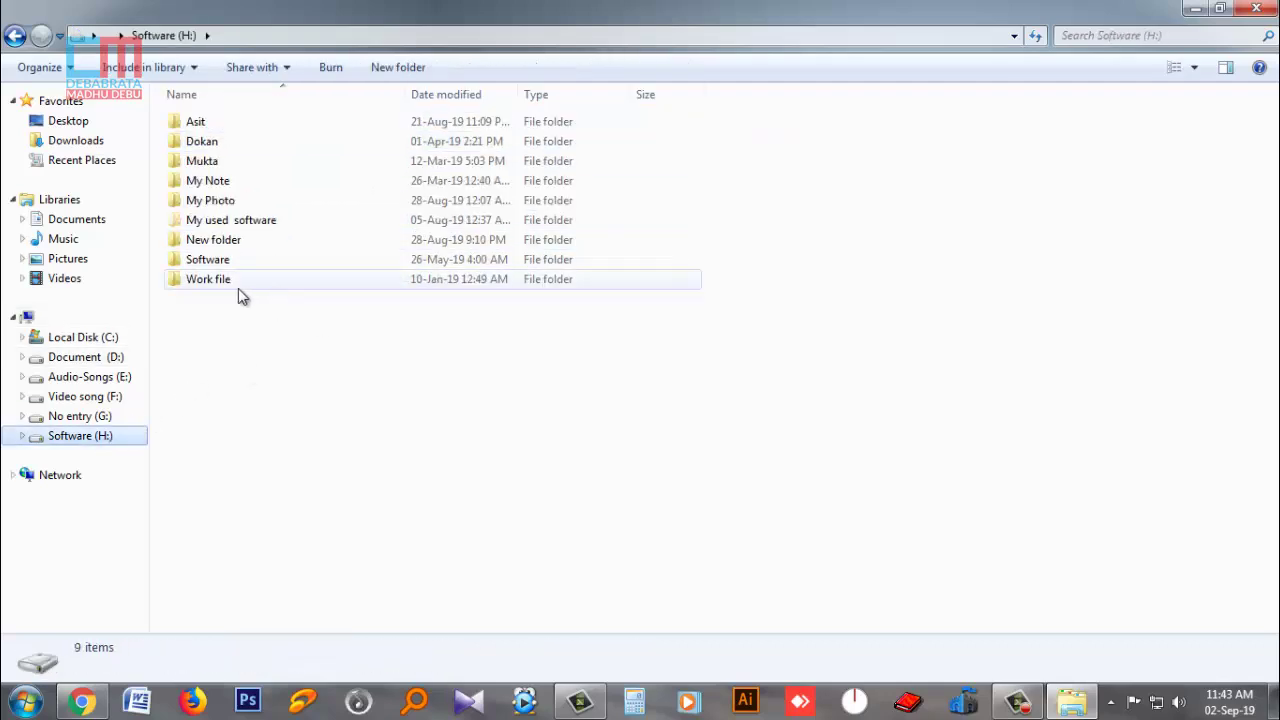
double_click(211, 203)
right_click(211, 152)
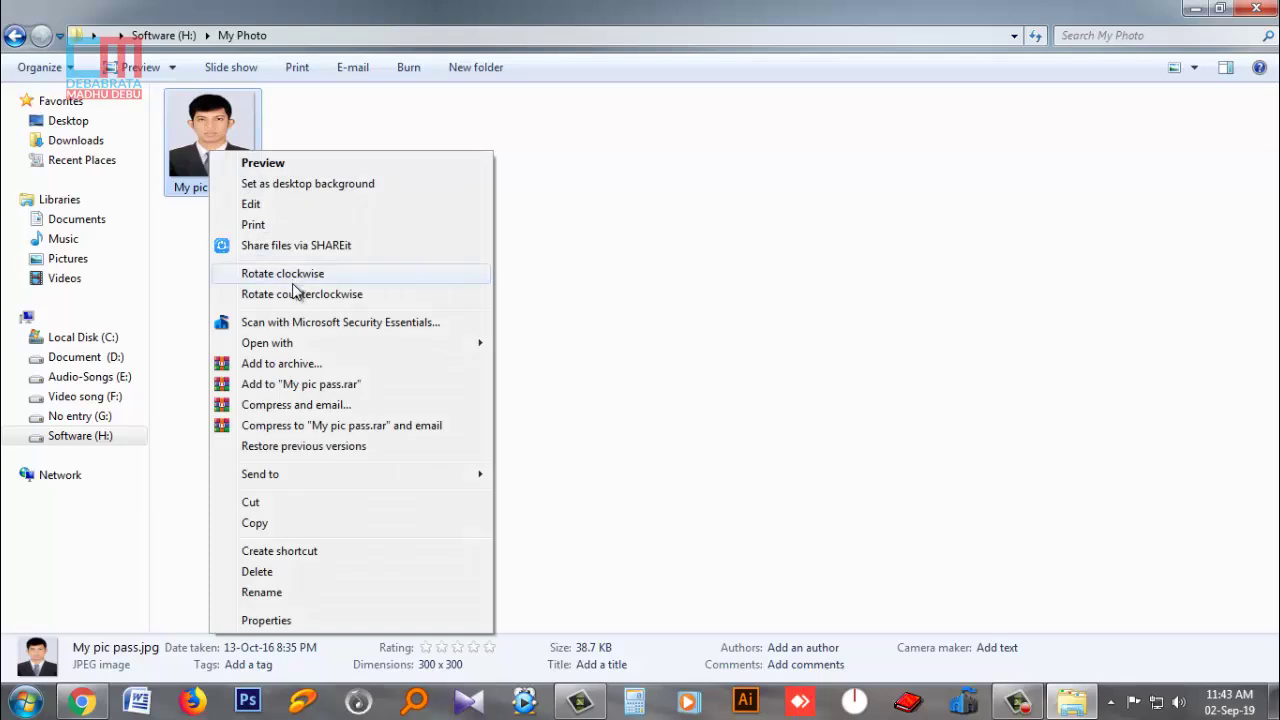
mouse_move(255, 342)
left_click(598, 360)
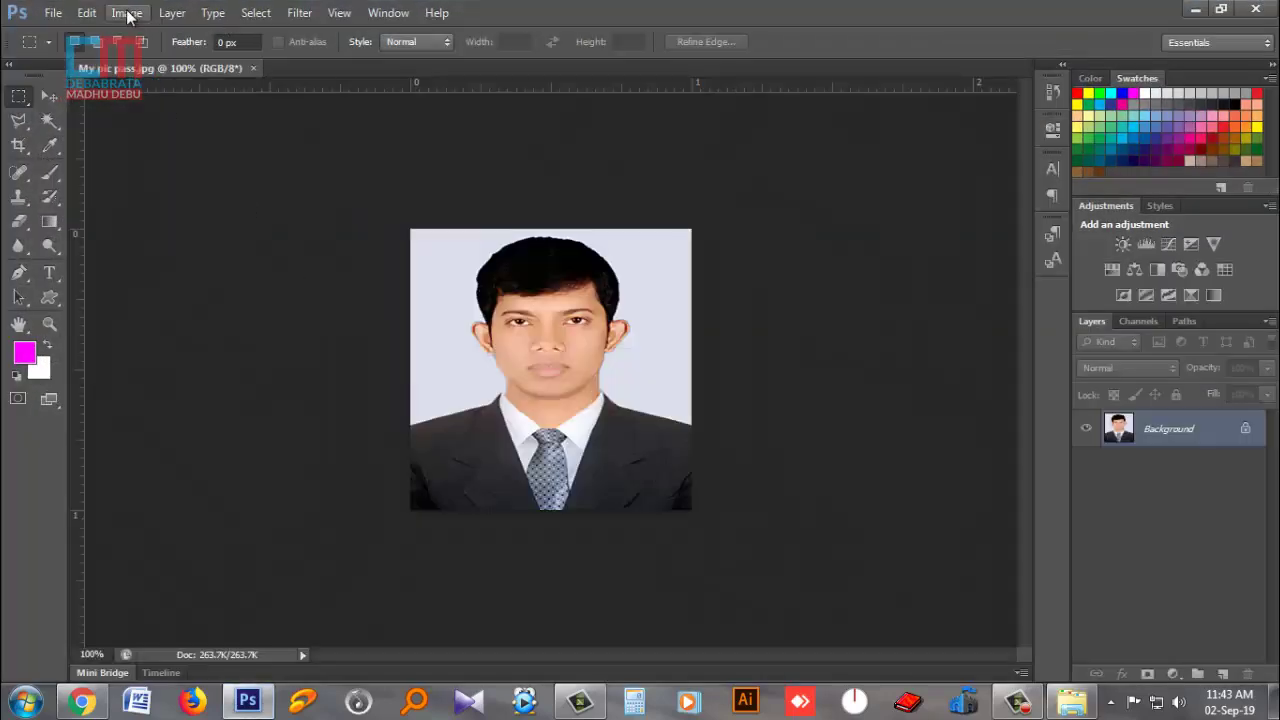
Resize the passport photo to 425 pixels wide and 575 pixels high, checking the dimensions required on the admission page
left_click(127, 14)
left_click(160, 147)
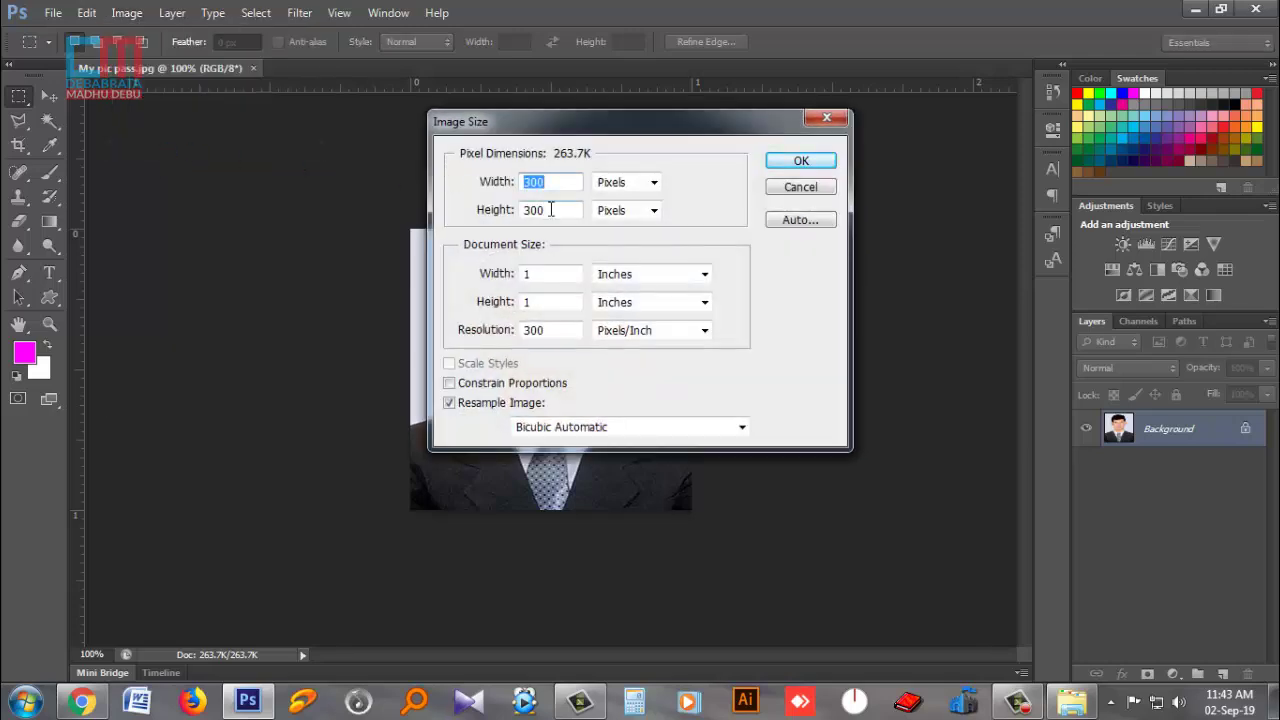
double_click(528, 210)
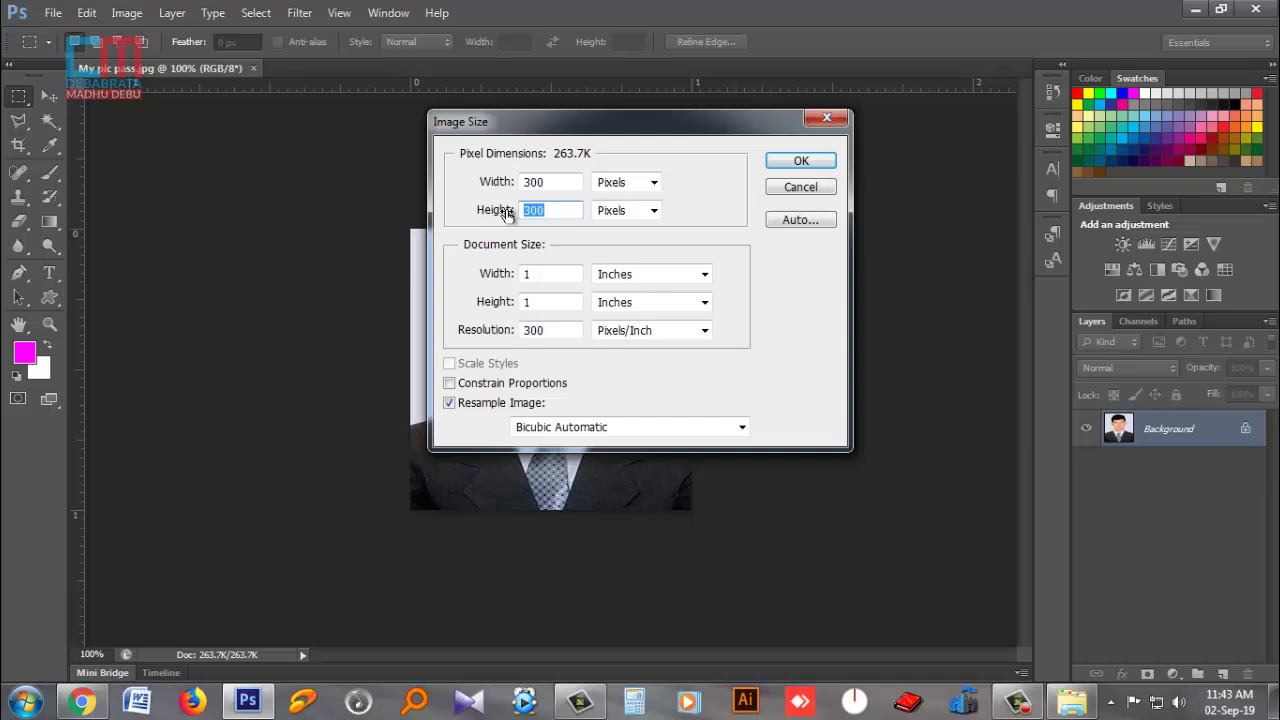
type("575")
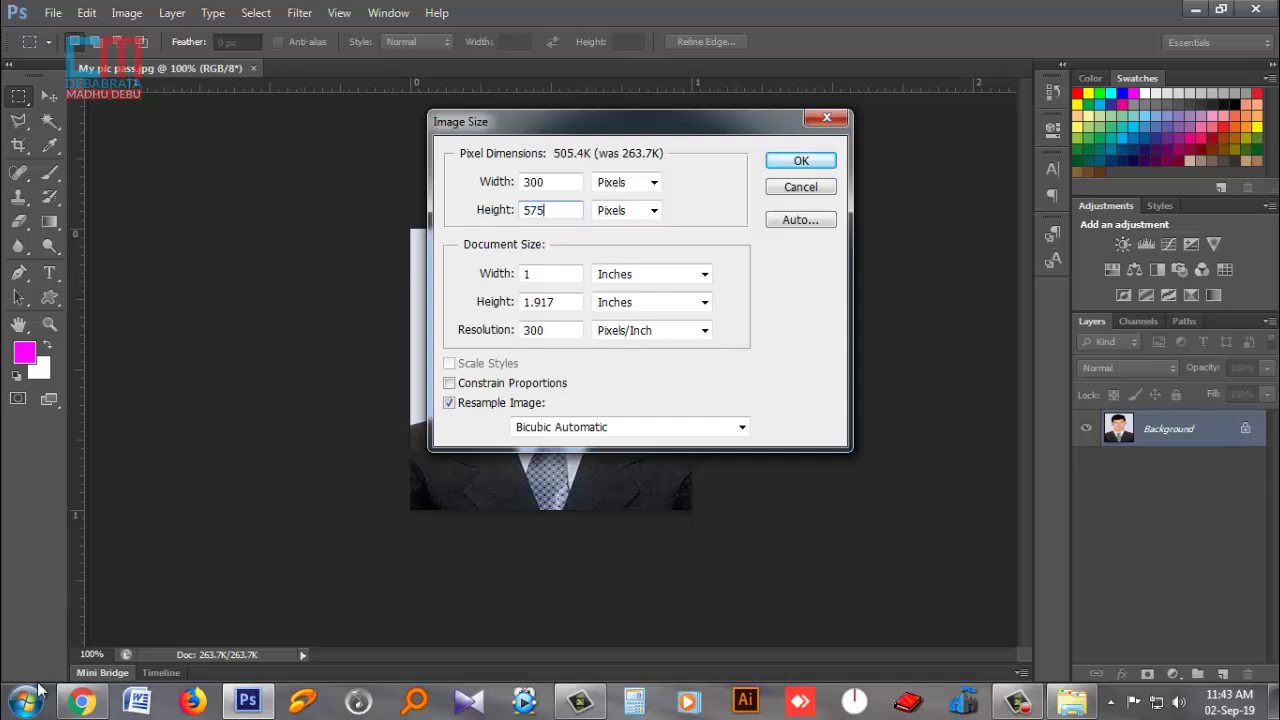
left_click(87, 705)
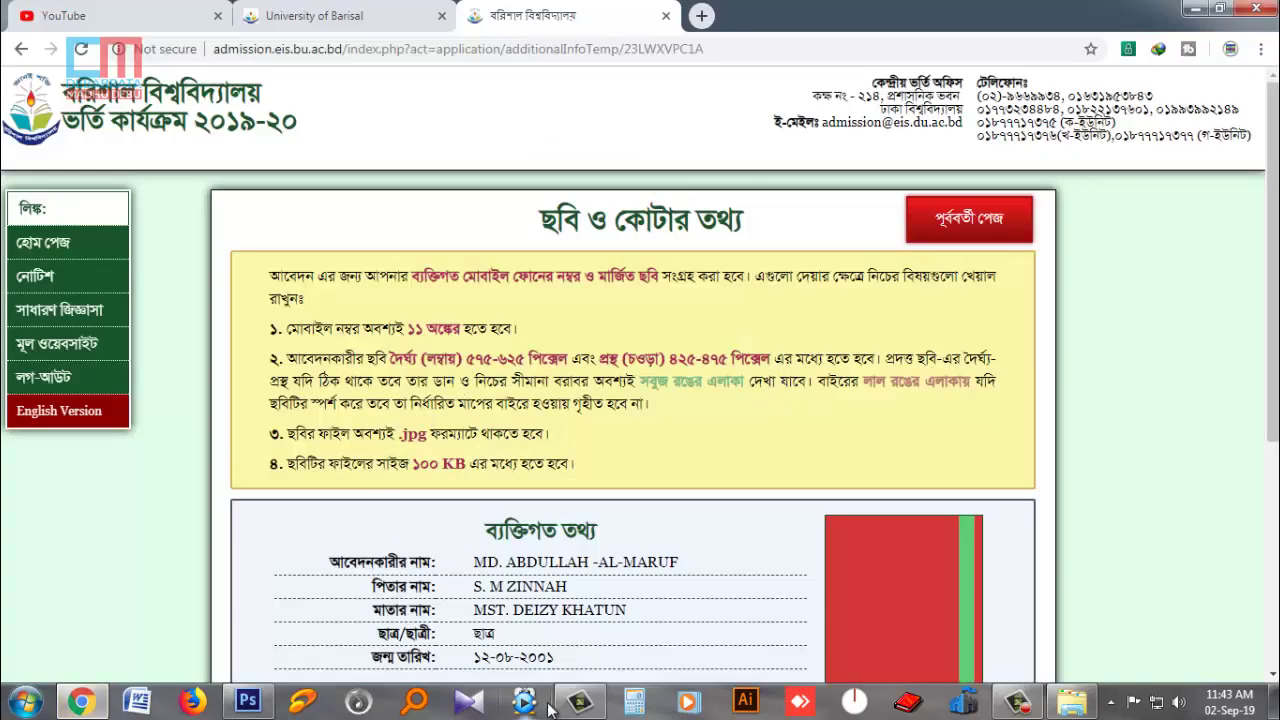
left_click(247, 701)
double_click(535, 182)
type("425")
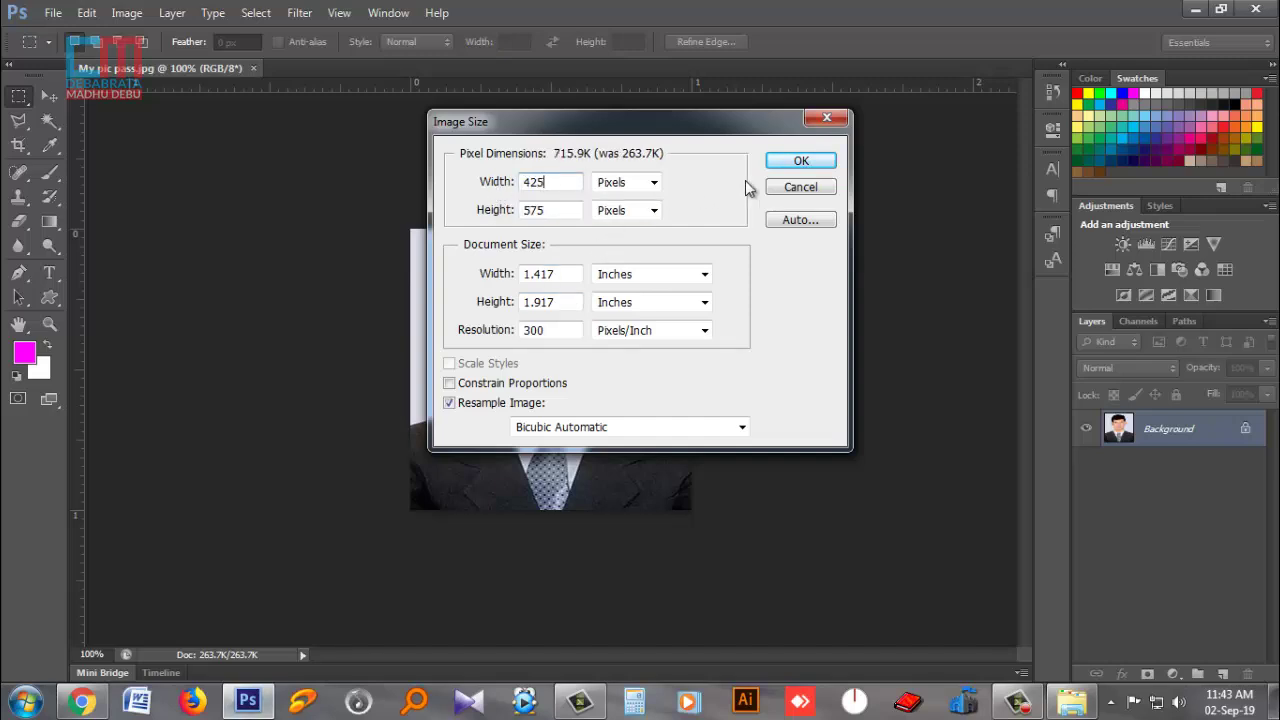
left_click(795, 163)
Save the resized photo to the Desktop as a JPEG named My pic pass.jpg, accepting the offered JPEG options
left_click(53, 12)
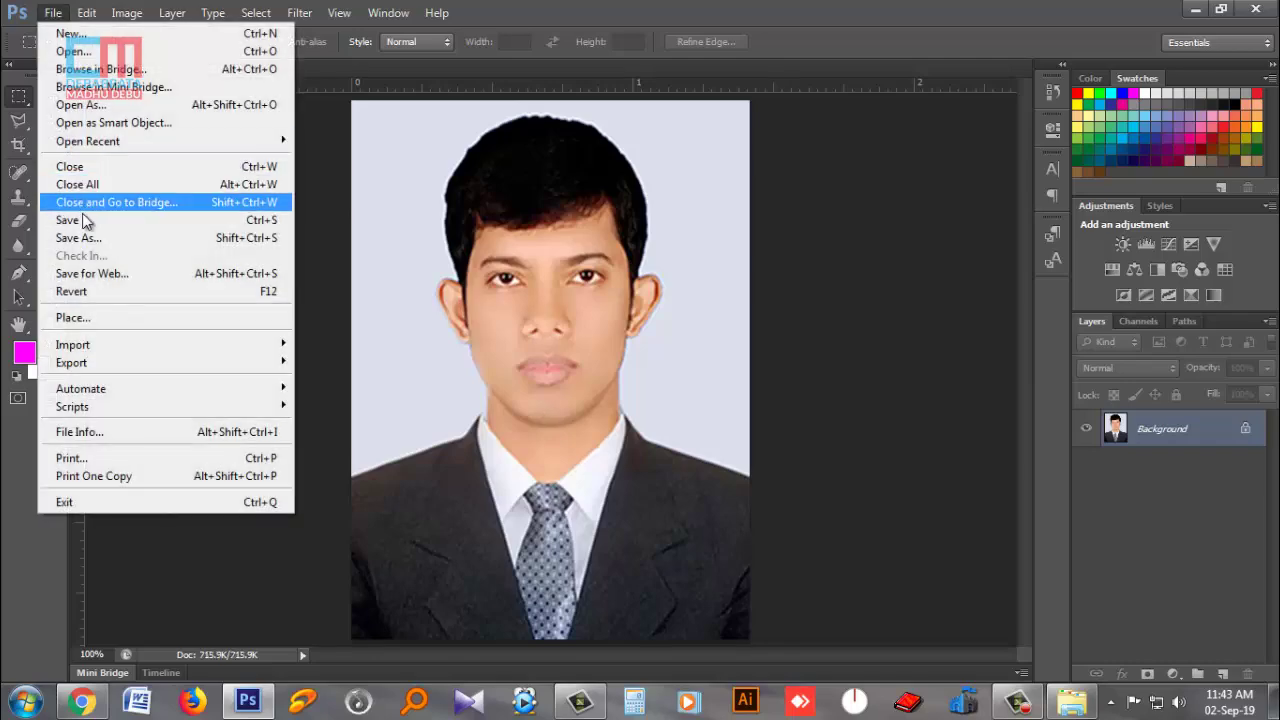
left_click(84, 241)
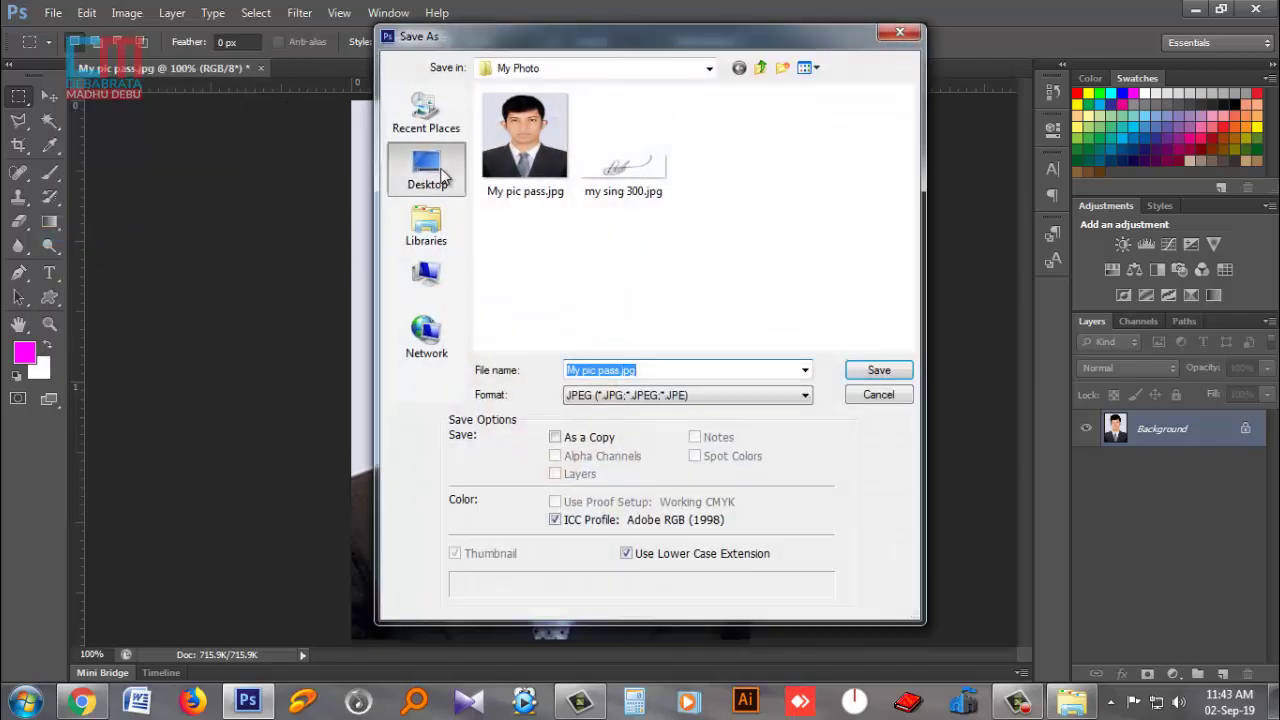
left_click(442, 174)
left_click(877, 370)
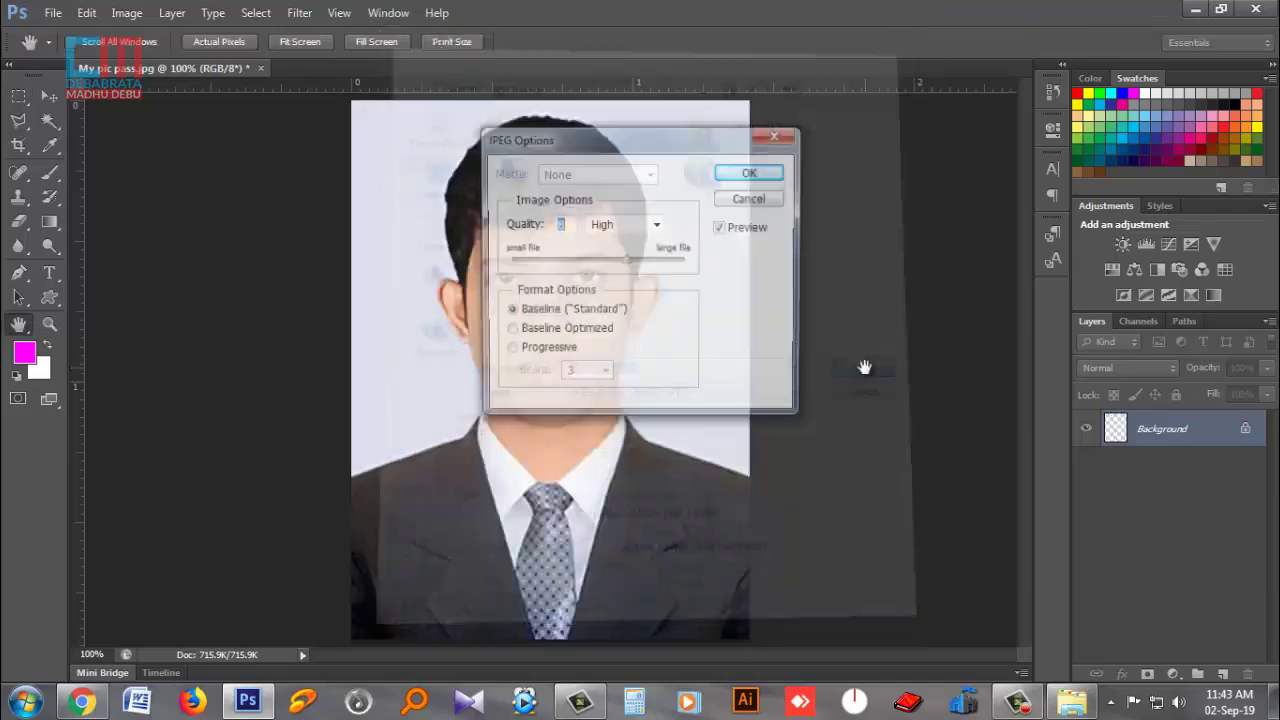
left_click(751, 173)
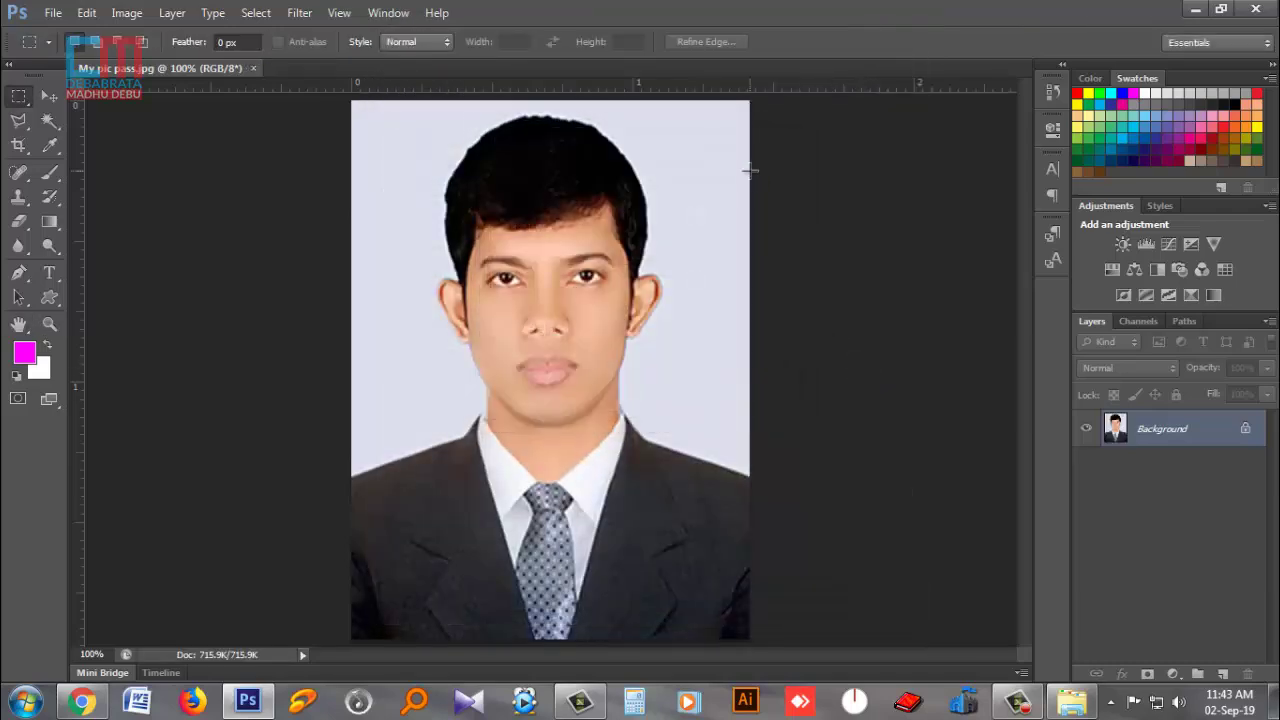
Switch back to the photo and quota information page in Chrome and fill in the applicant's mobile number
left_click(1195, 10)
scroll(689, 508, "down", 2)
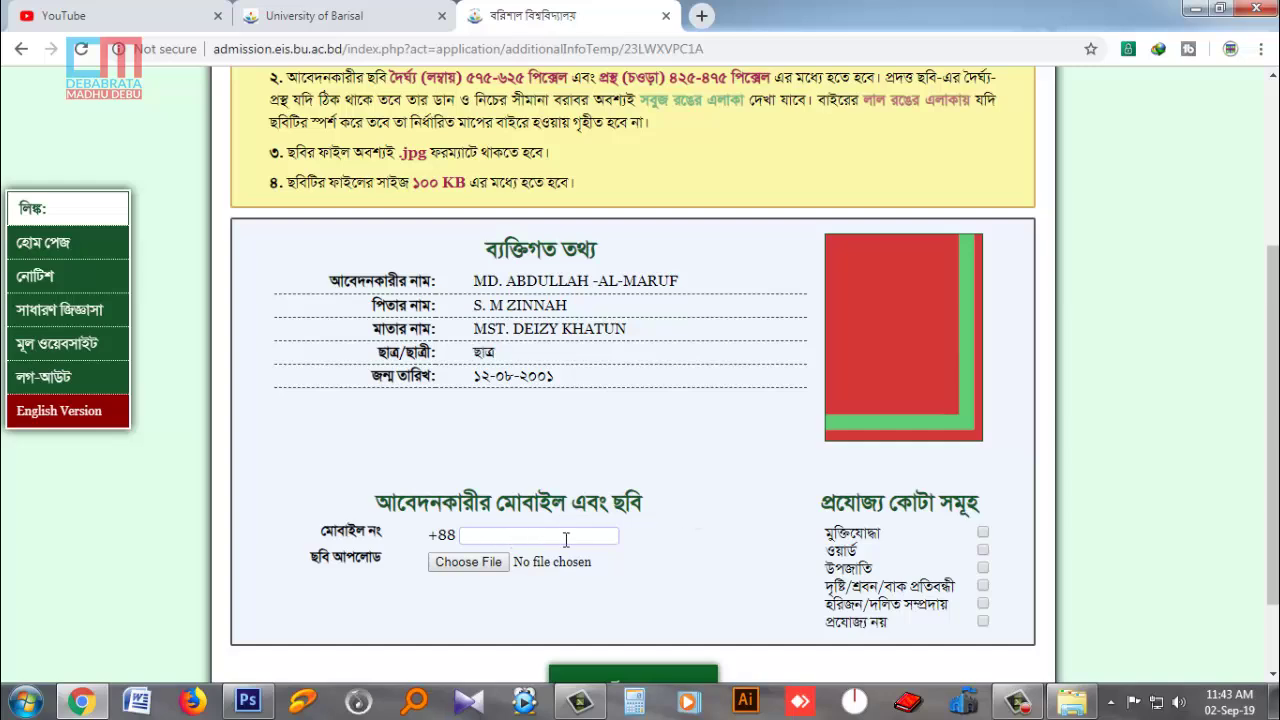
scroll(563, 538, "up", 2)
scroll(564, 539, "down", 2)
left_click(513, 537)
left_click(512, 569)
Choose My pic pass.jpg from the Desktop as the applicant's photo upload
left_click(455, 562)
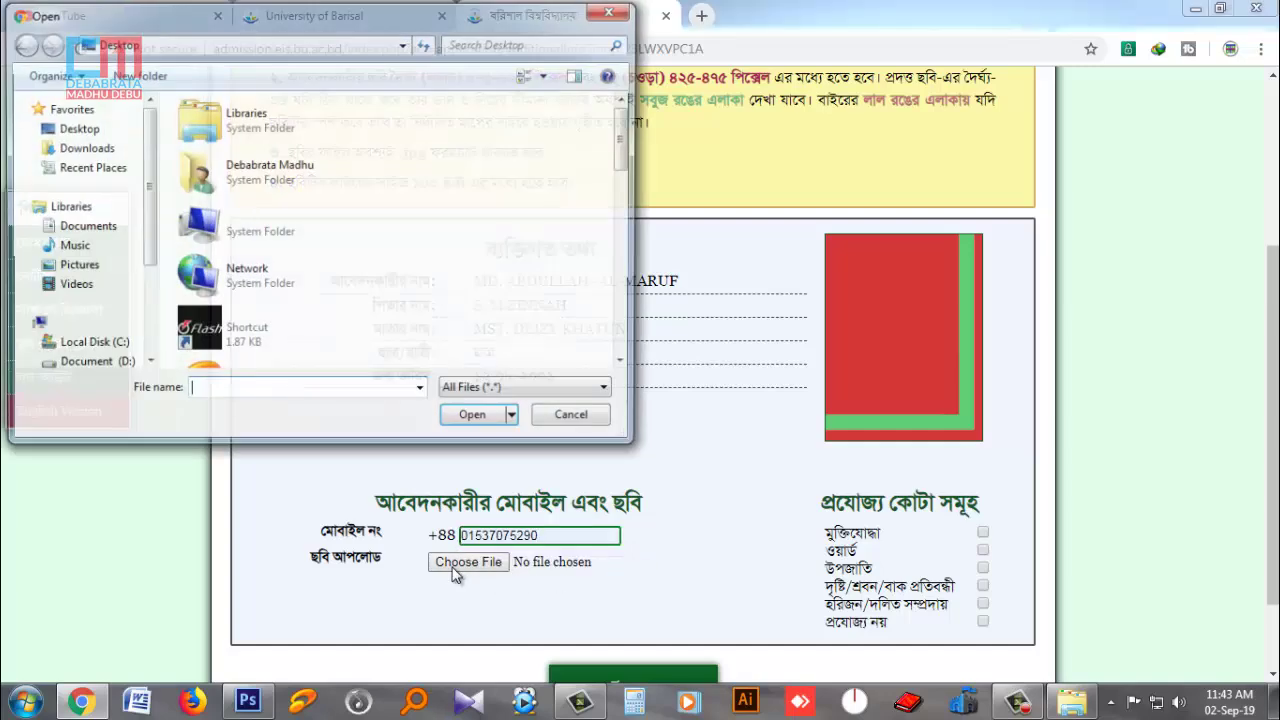
left_click_drag(620, 134, 622, 358)
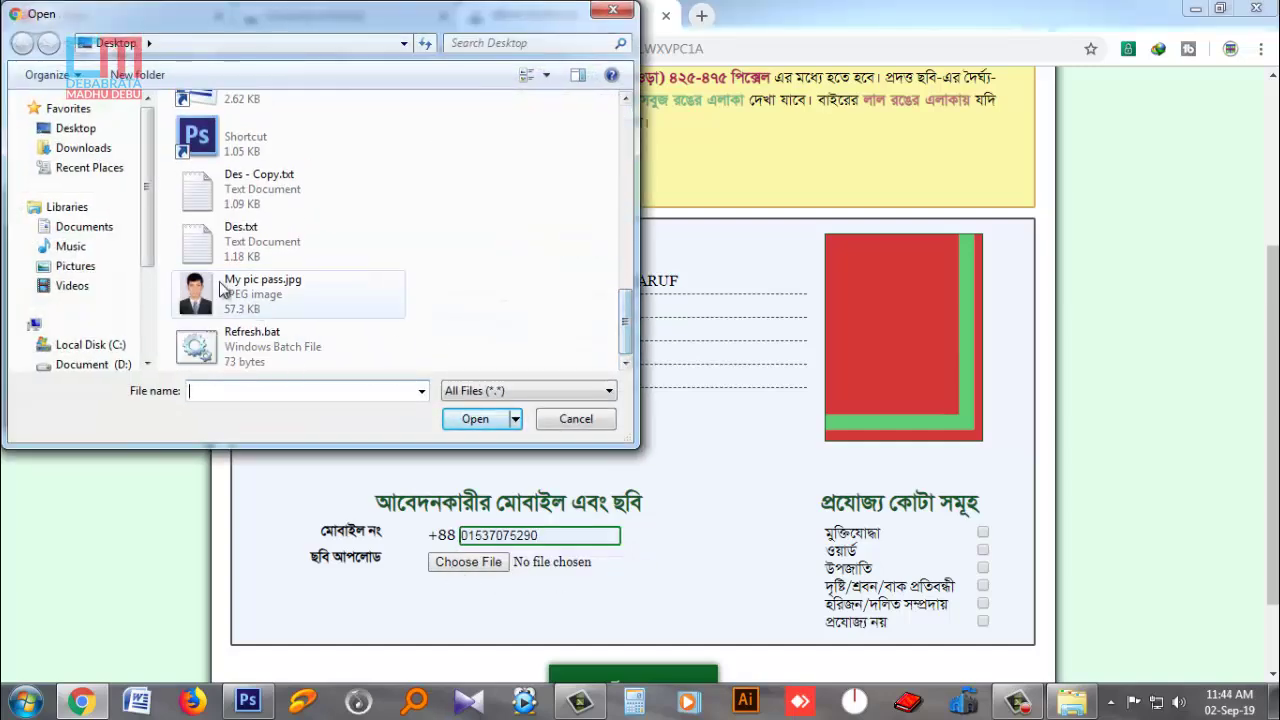
left_click(300, 292)
left_click(472, 420)
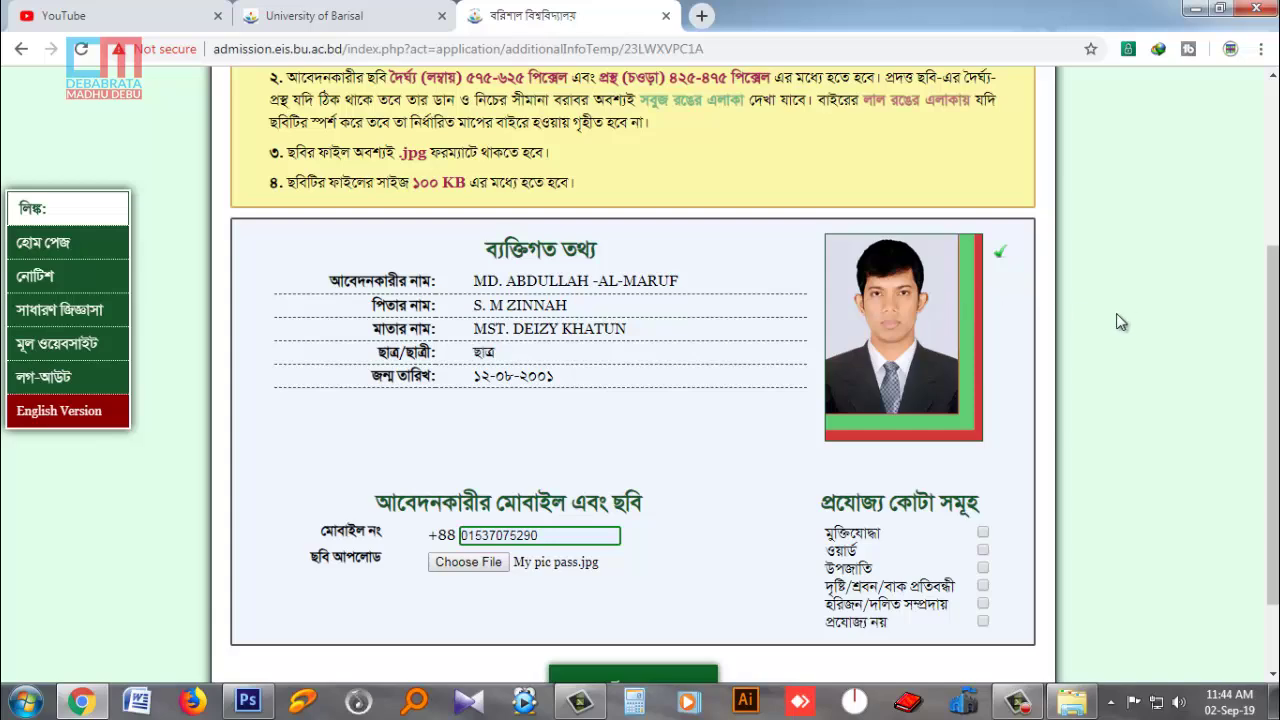
Mark the applicable quota as not applicable (প্রযোজ্য নয়) and proceed to the next application stage
scroll(1116, 313, "down", 2)
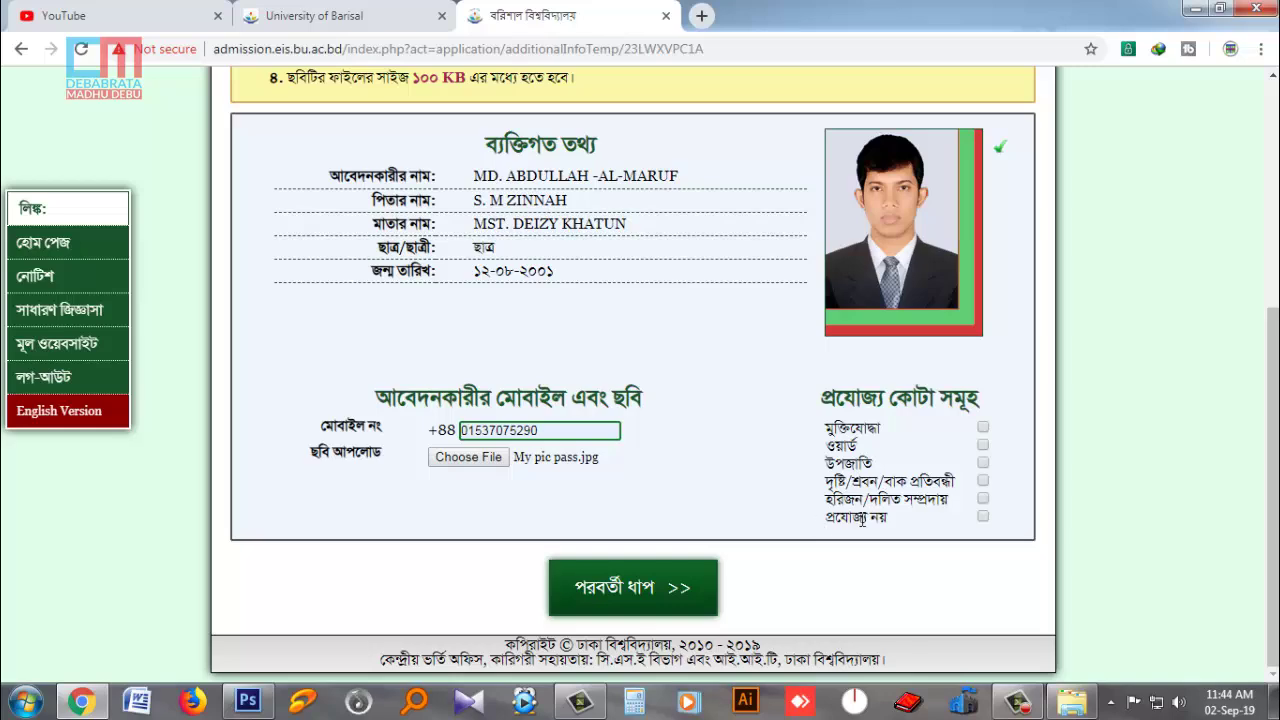
left_click(983, 516)
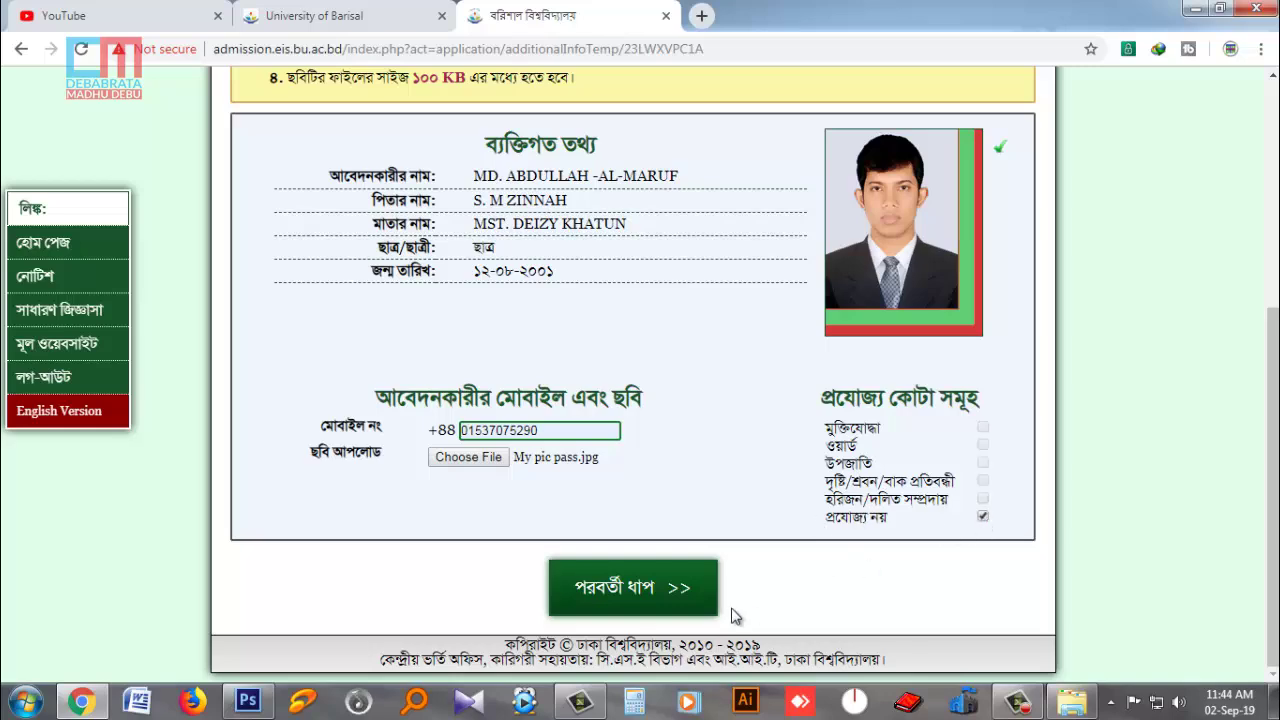
left_click(640, 598)
Examine the photo and quota confirmation page, including the applicant's details, photo warning, SMS instructions and confirmation code field
scroll(657, 512, "down", 3)
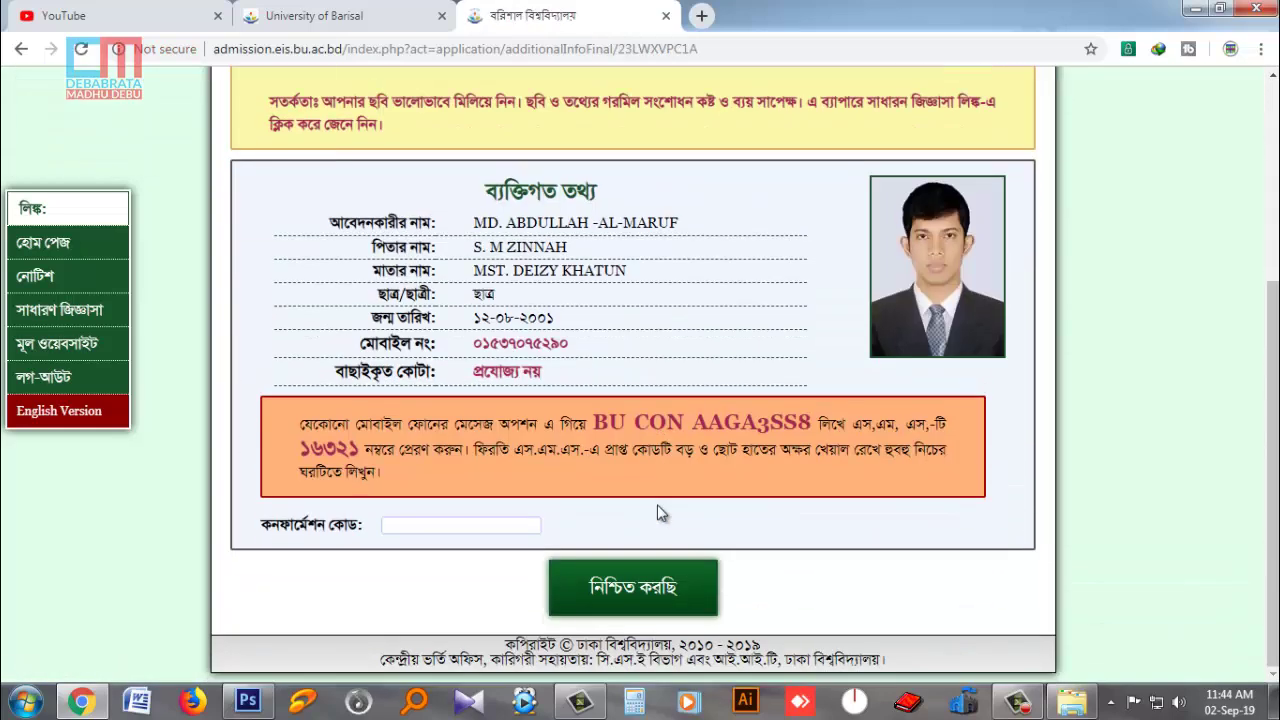
scroll(659, 504, "up", 1)
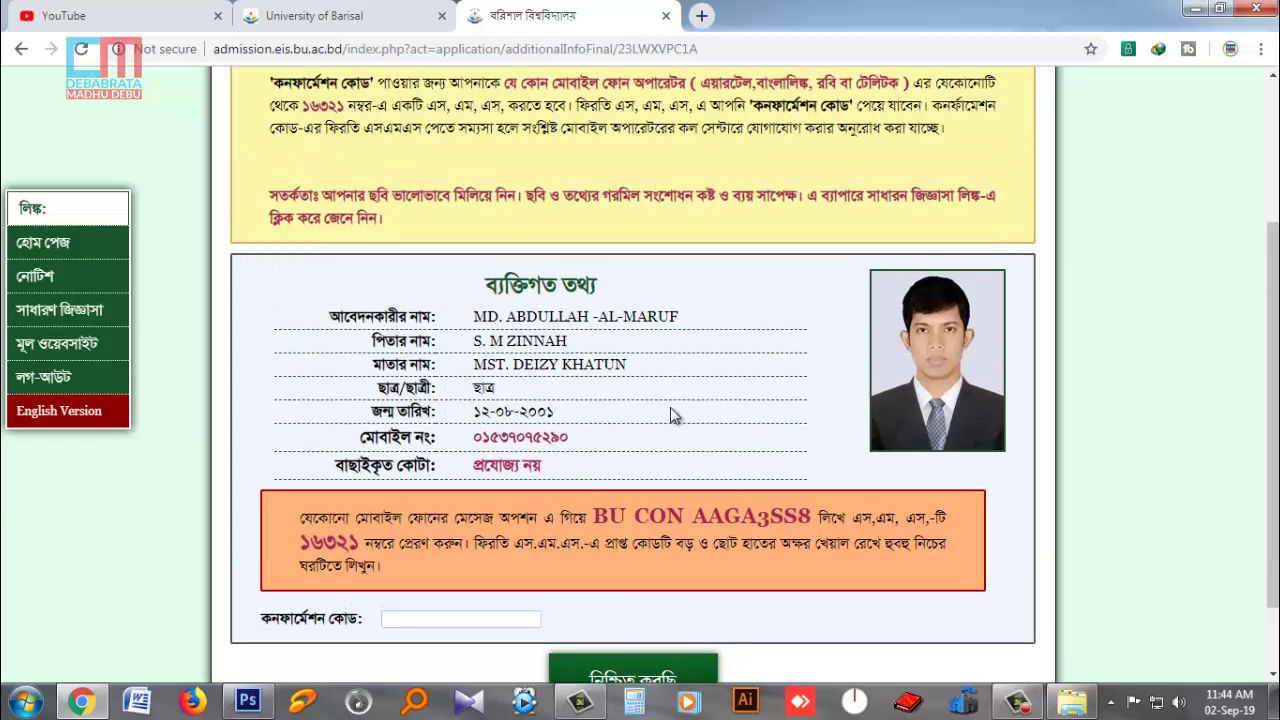
scroll(670, 415, "up", 1)
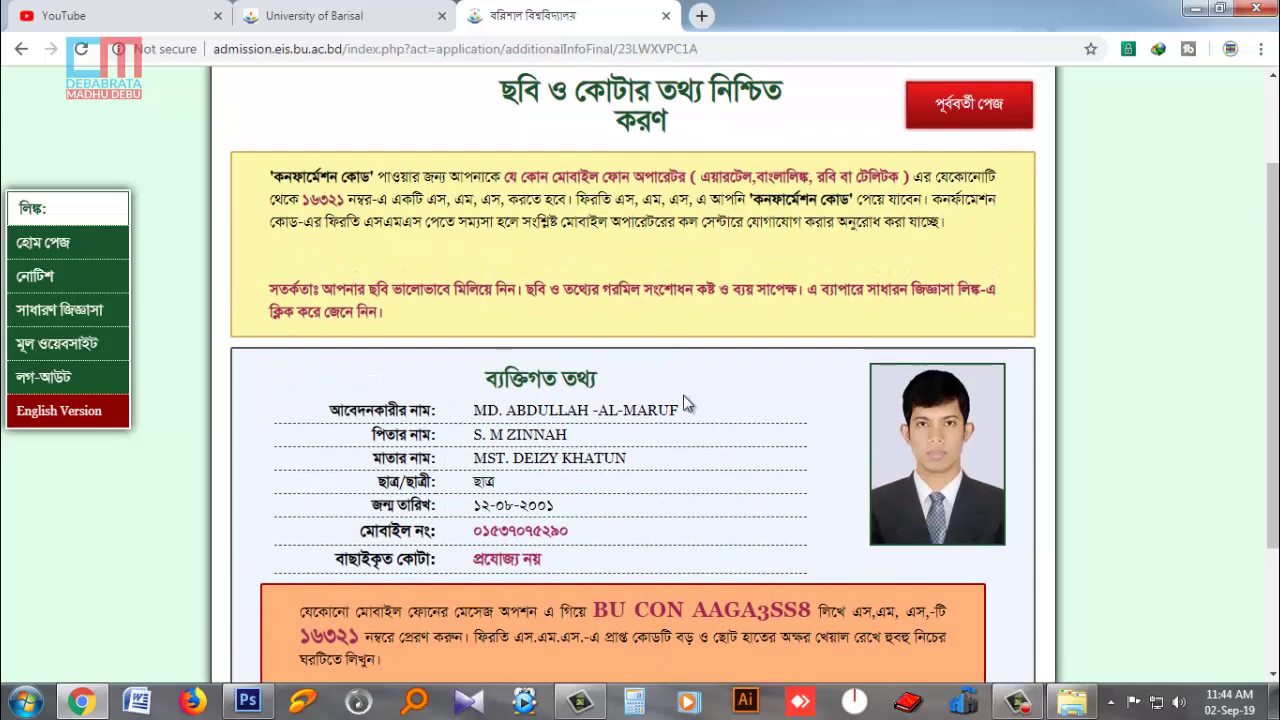
scroll(660, 460, "down", 1)
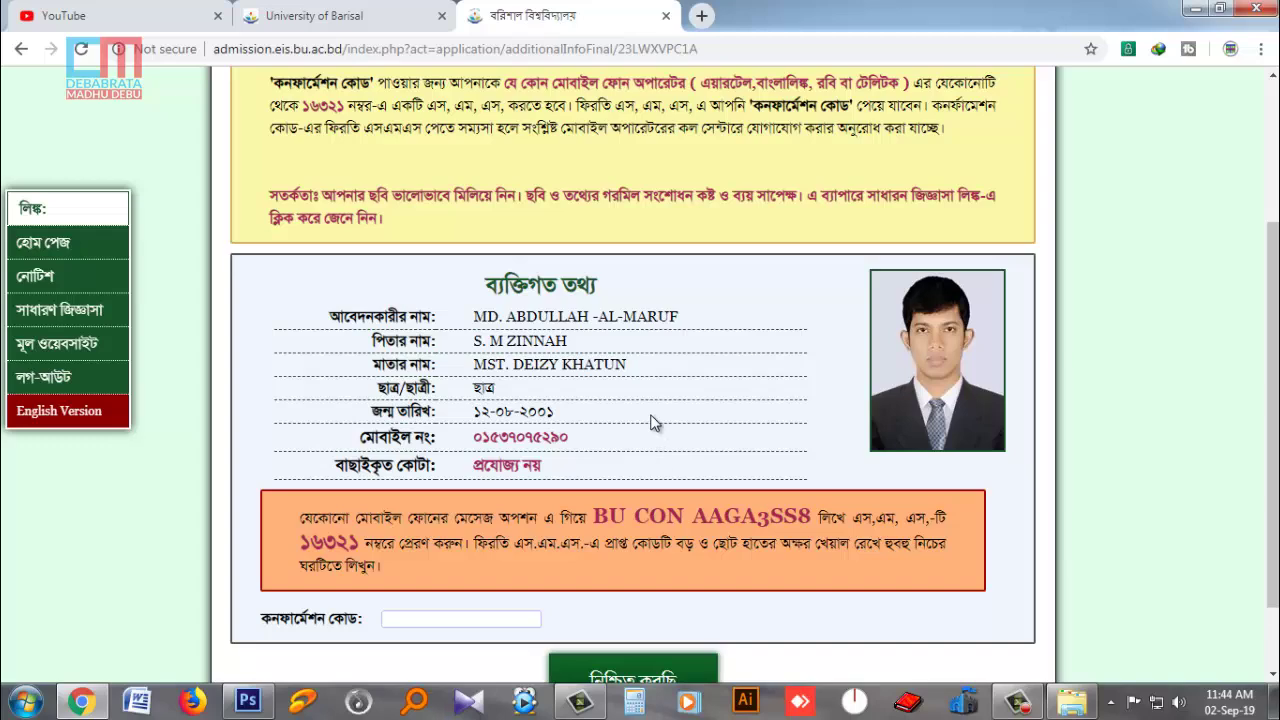
scroll(653, 420, "down", 1)
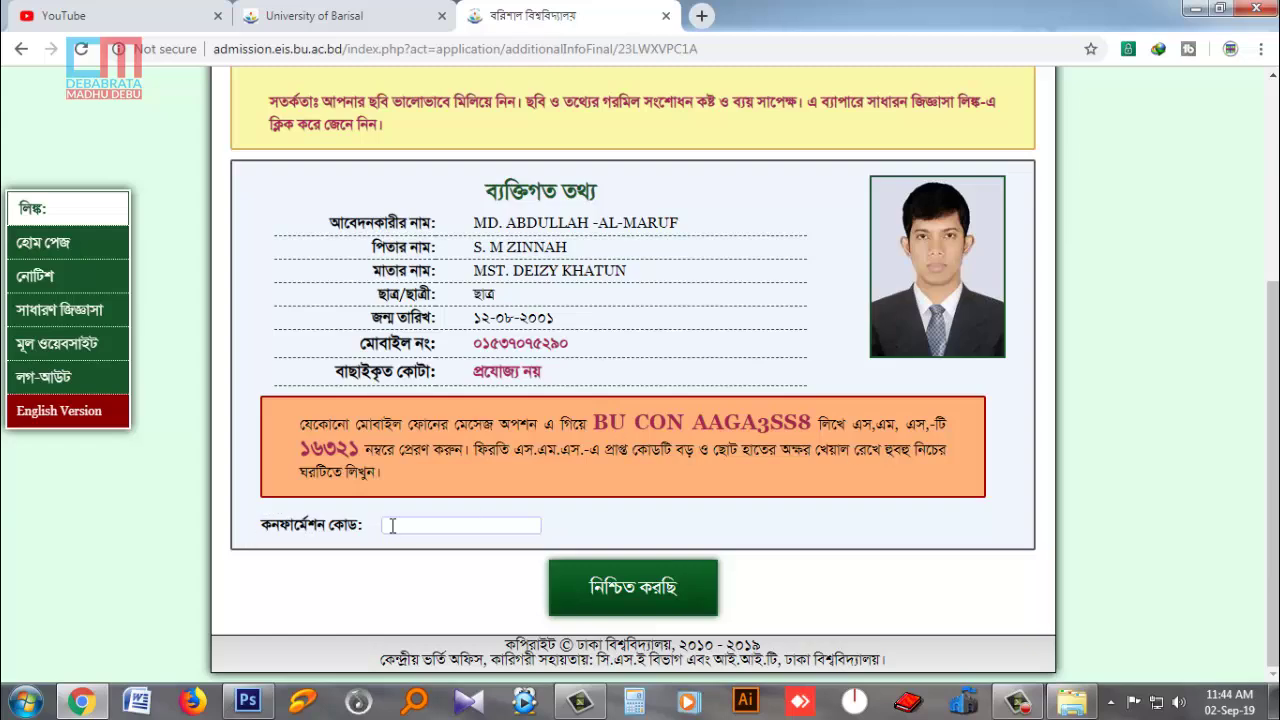
scroll(665, 402, "up", 2)
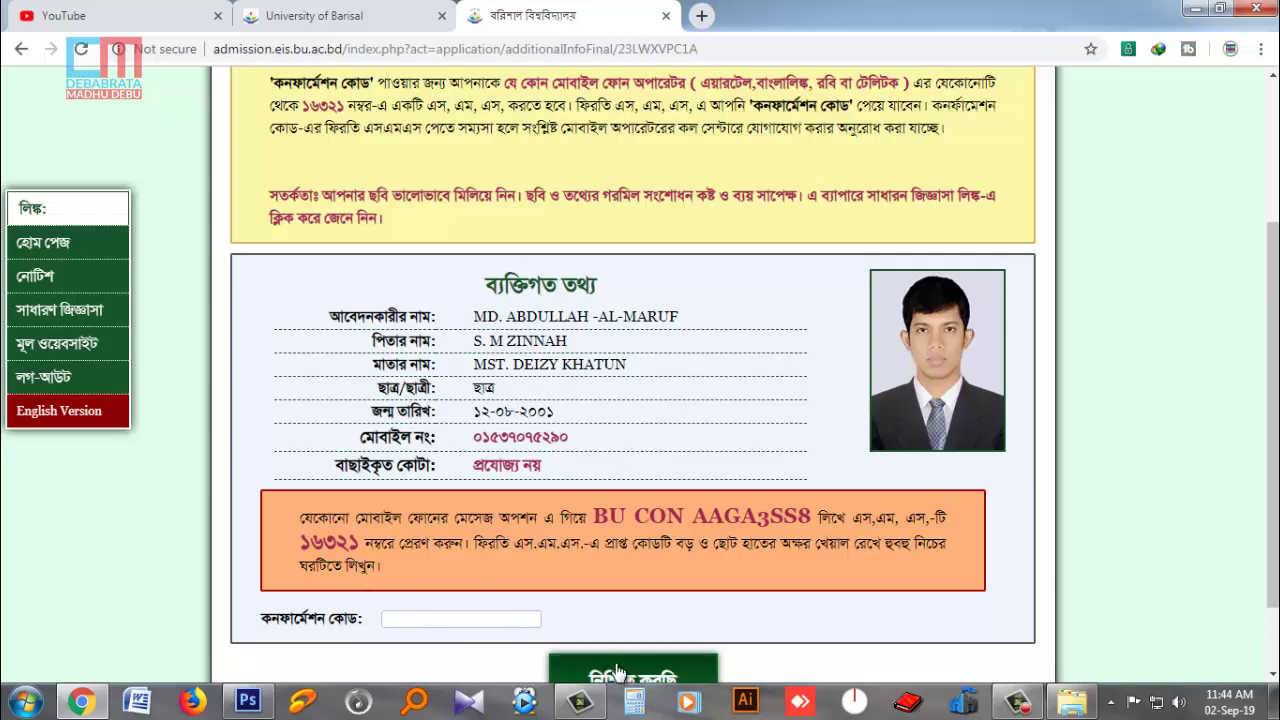
scroll(521, 491, "up", 2)
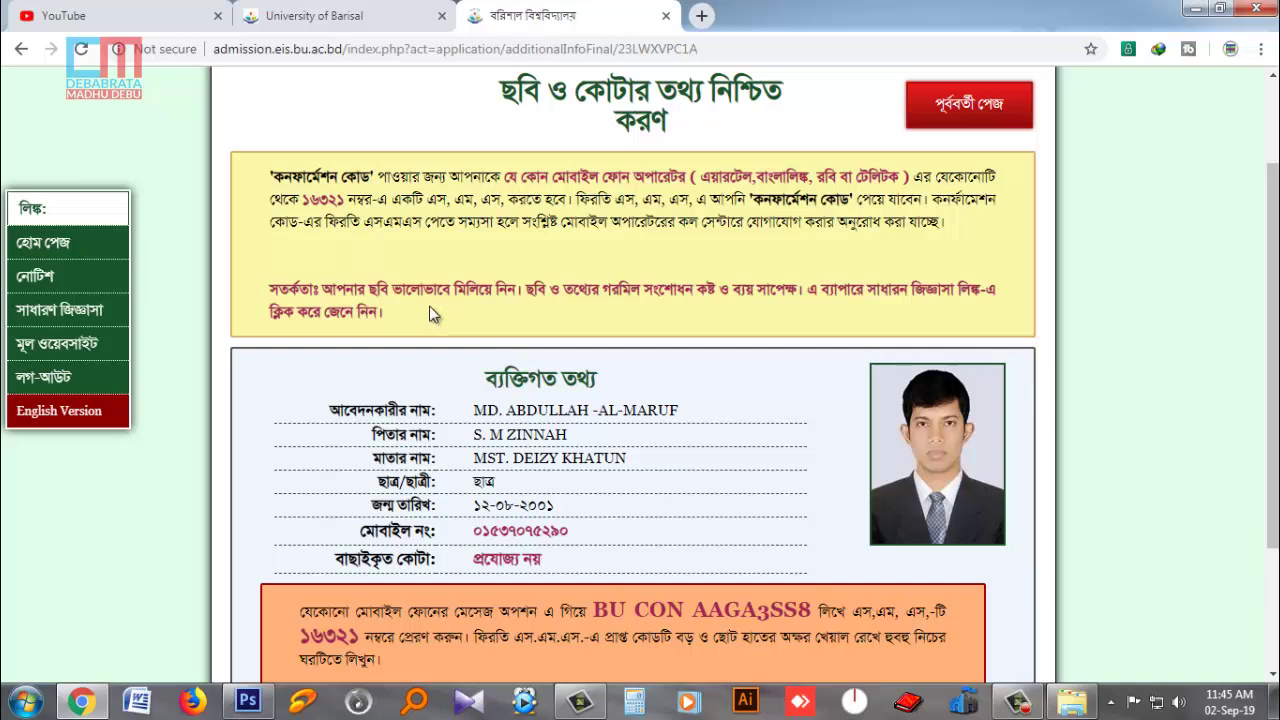
scroll(433, 305, "down", 1)
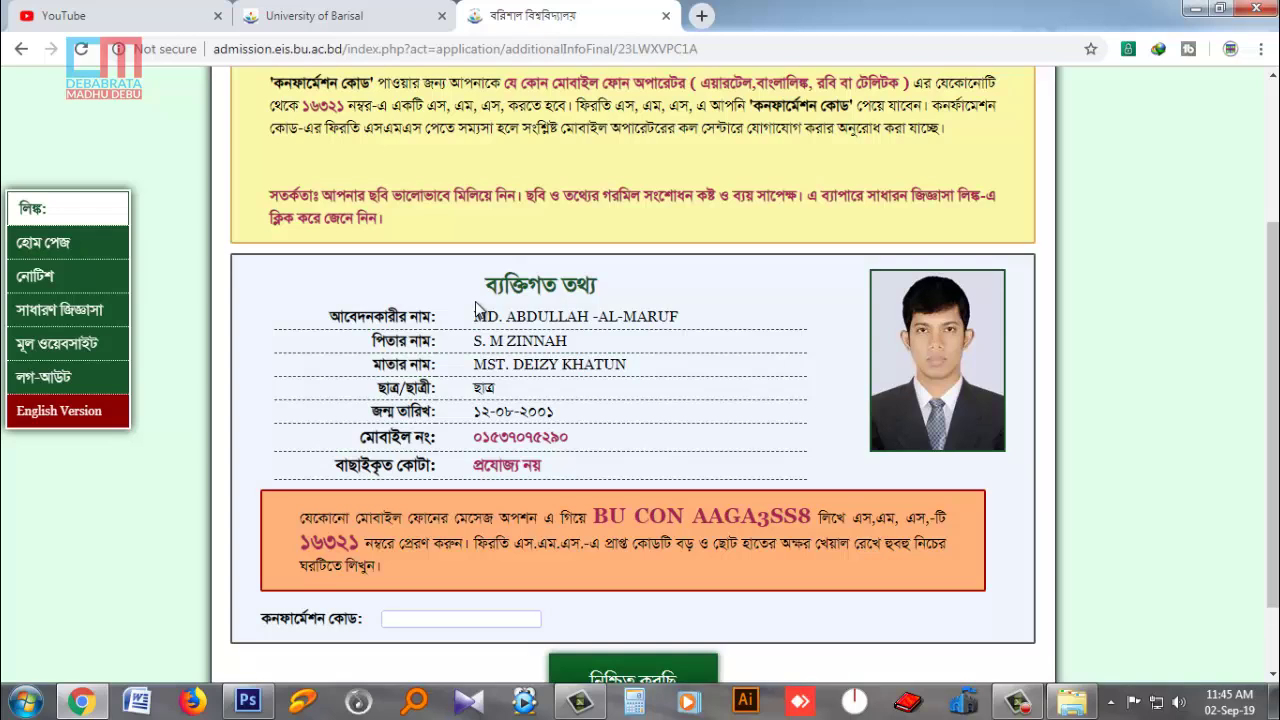
scroll(1236, 232, "down", 2)
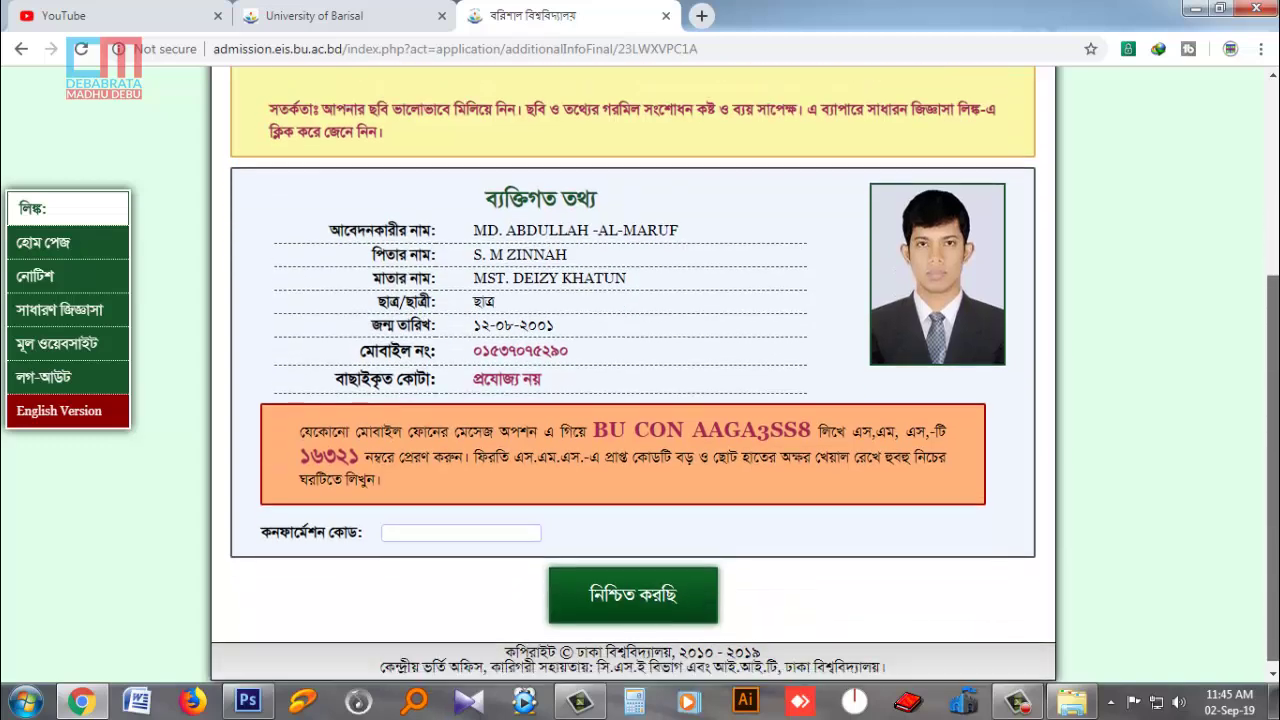